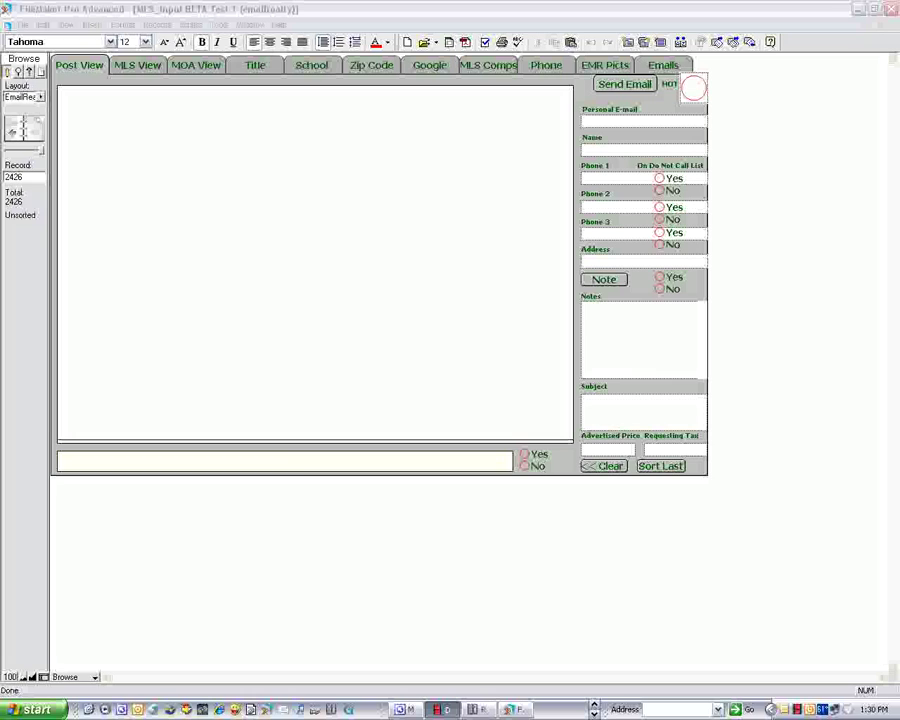
Step: Open the MLS view and go back to record 2424, cancelling the MLS server login prompts along the way
click(152, 68)
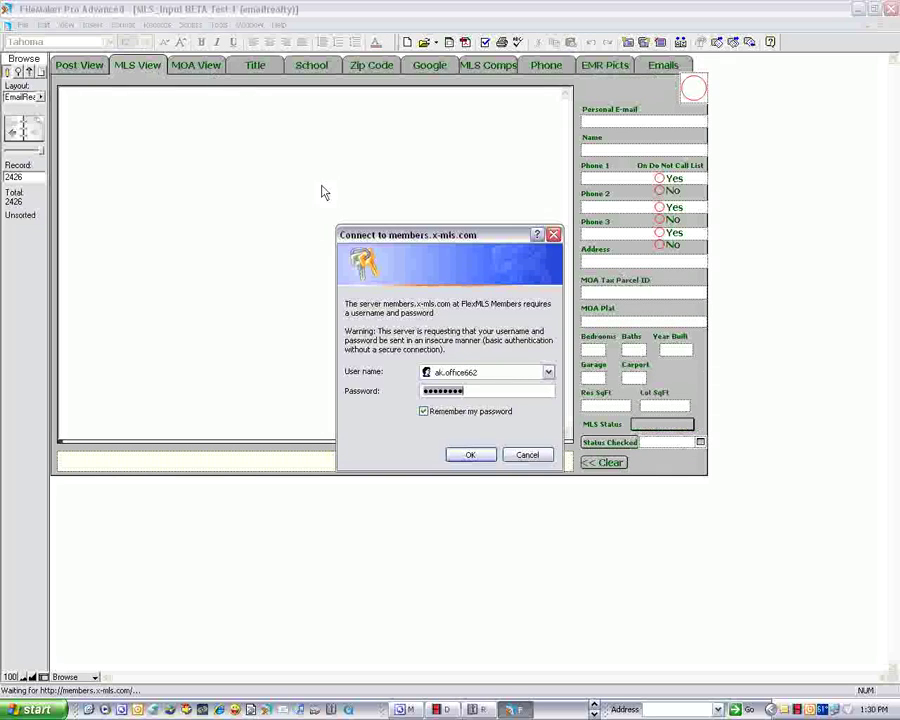
click(537, 461)
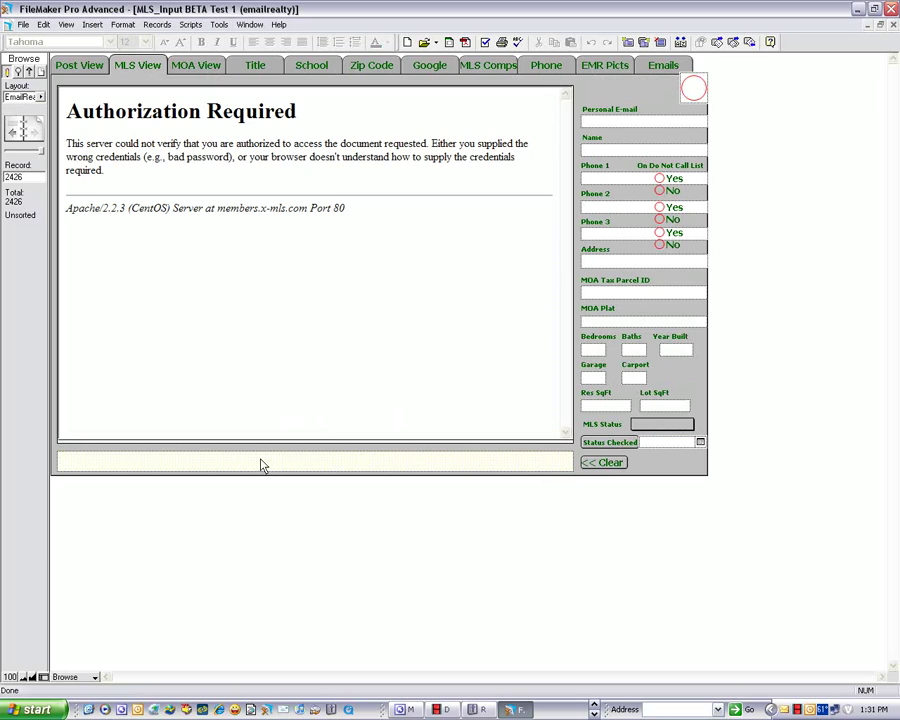
click(14, 131)
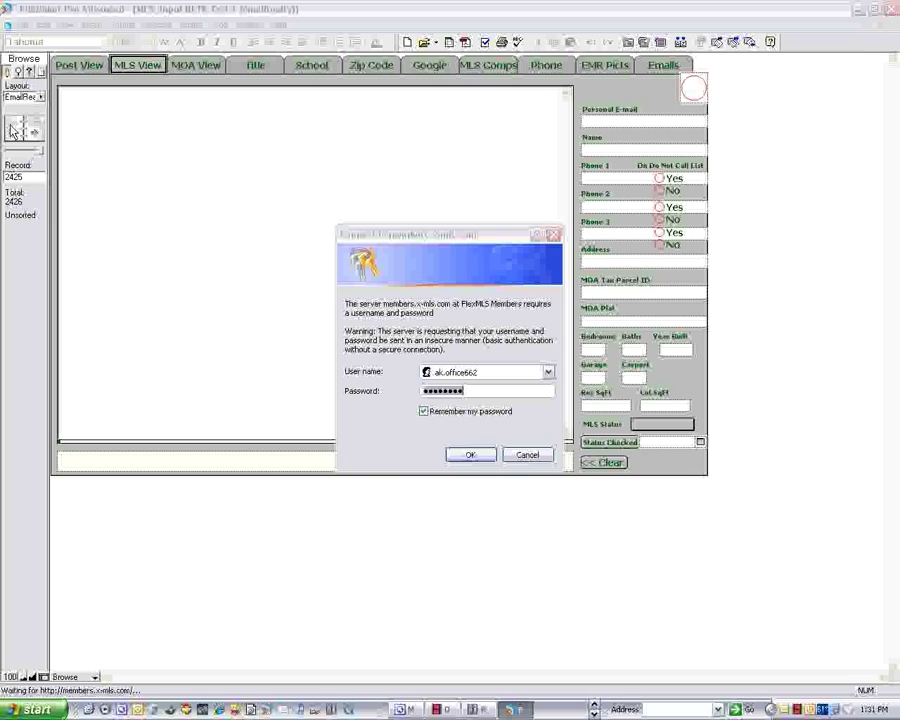
click(527, 458)
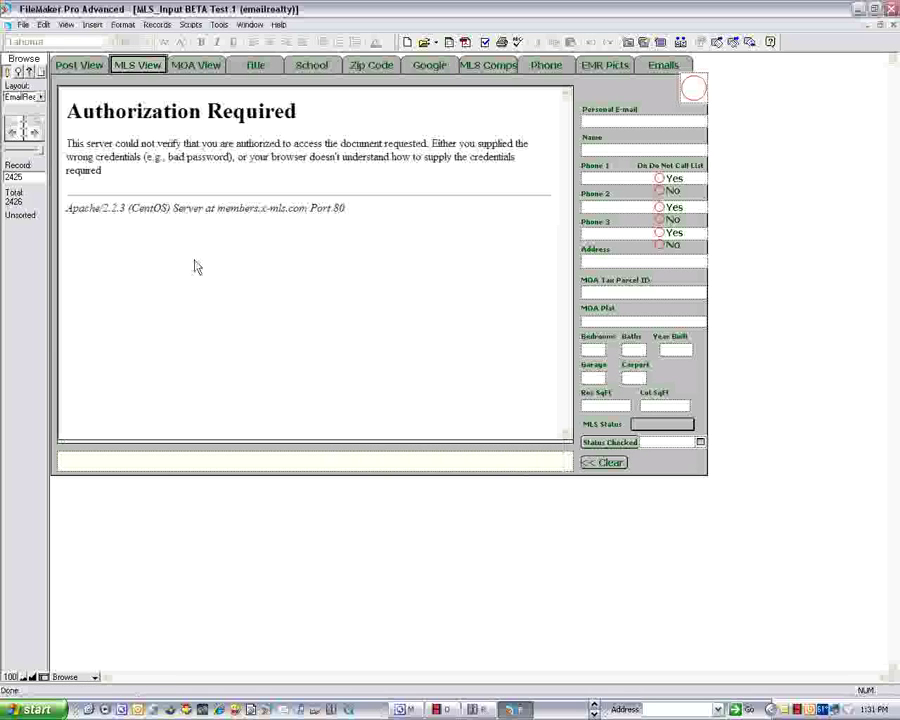
click(14, 131)
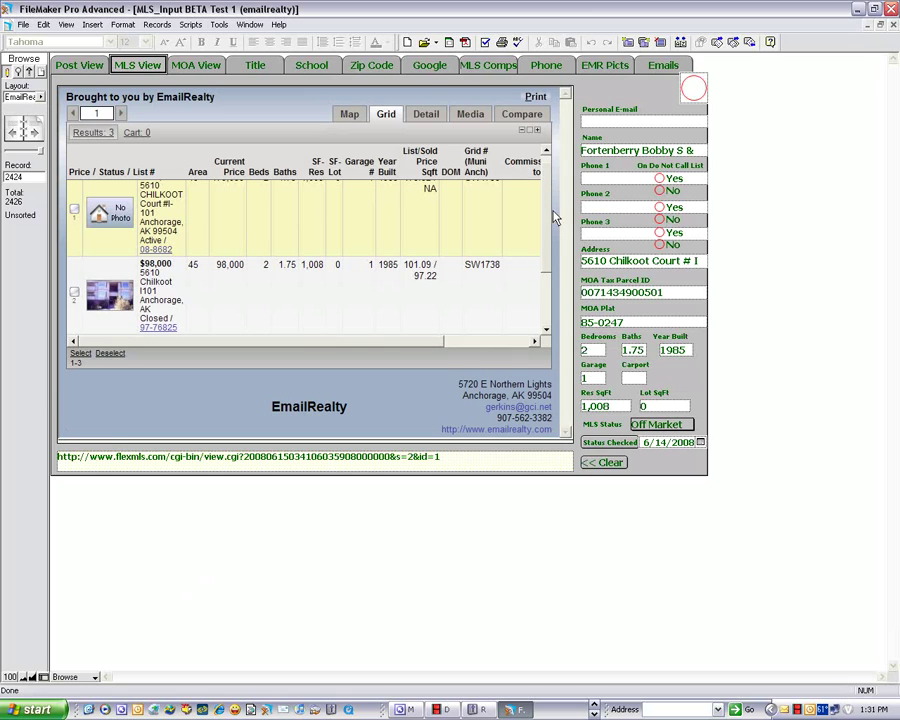
Step: Examine the MLS listing grid for the property, including its active and closed listings
scroll(548, 225, down, 2)
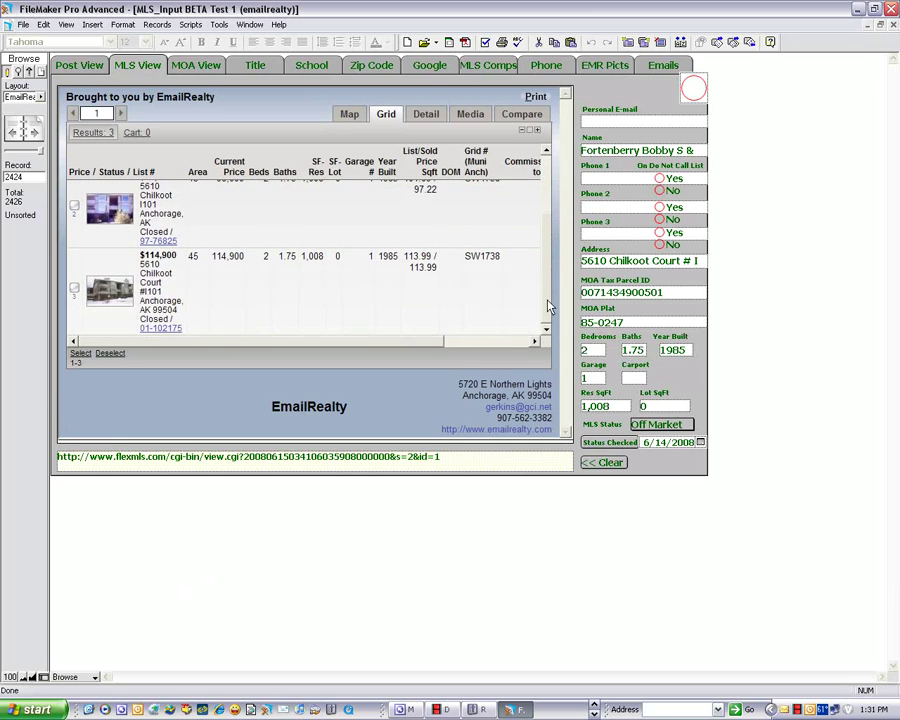
scroll(546, 235, up, 1)
scroll(546, 210, up, 1)
scroll(546, 180, down, 2)
scroll(546, 180, up, 2)
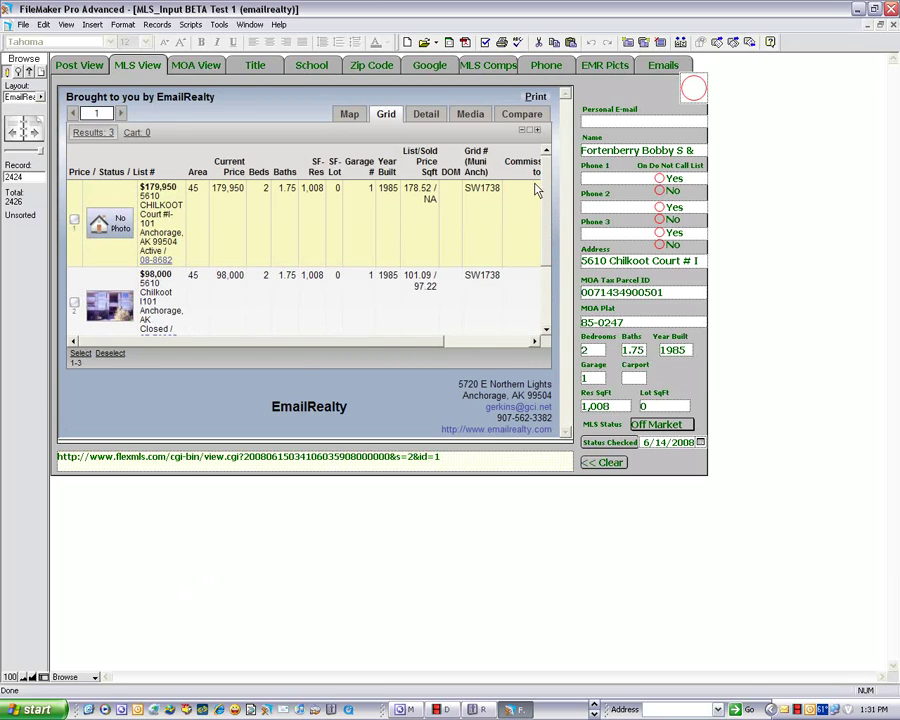
Step: Open the municipal property view and remove the last three digits, 501, from the MOA Tax Parcel ID
click(190, 70)
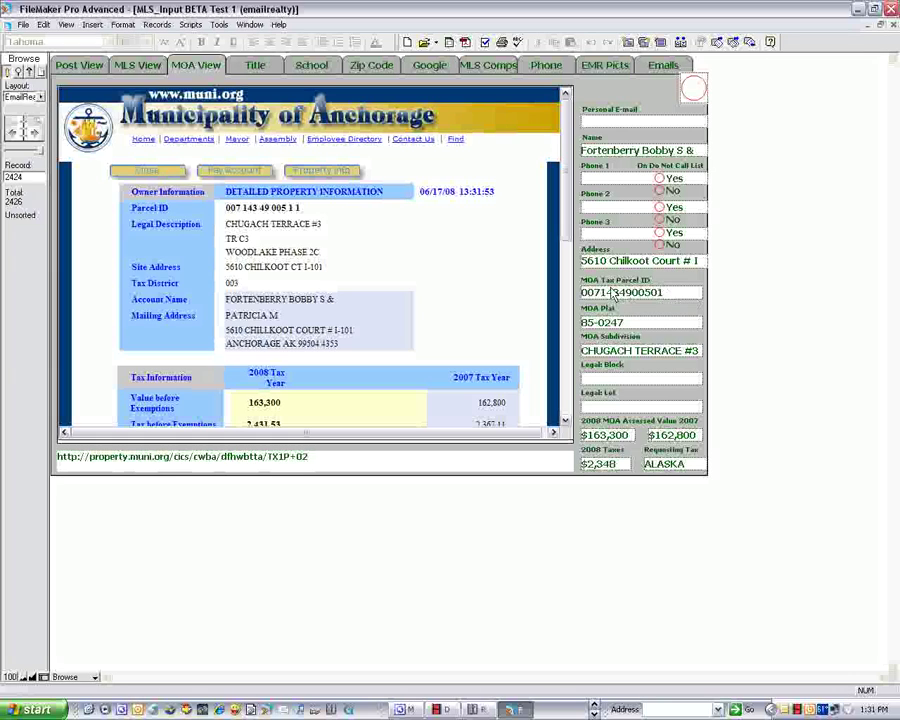
click(660, 293)
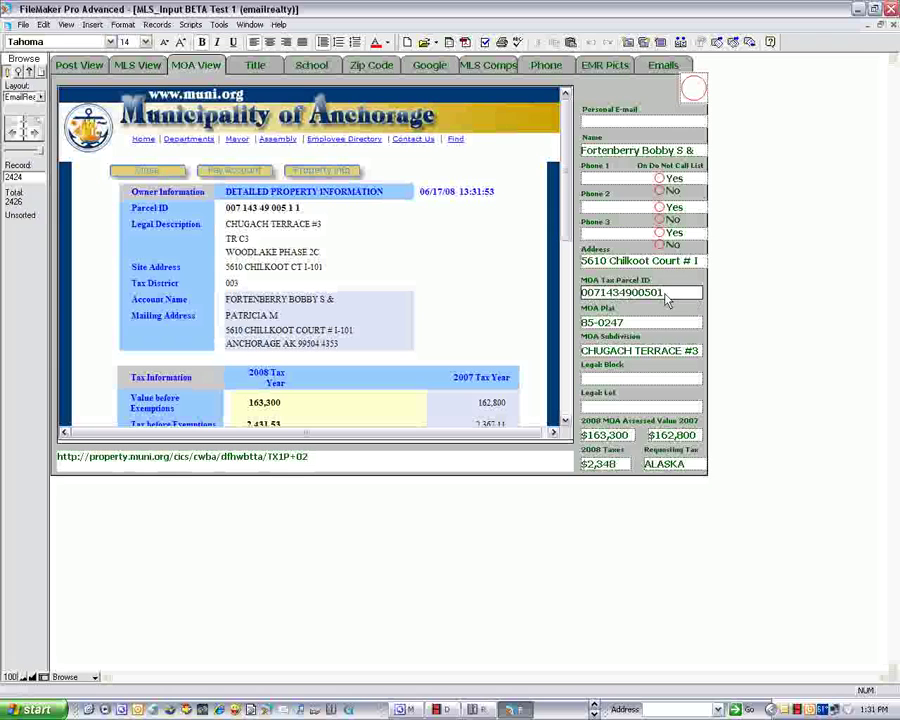
drag(668, 300, 652, 302)
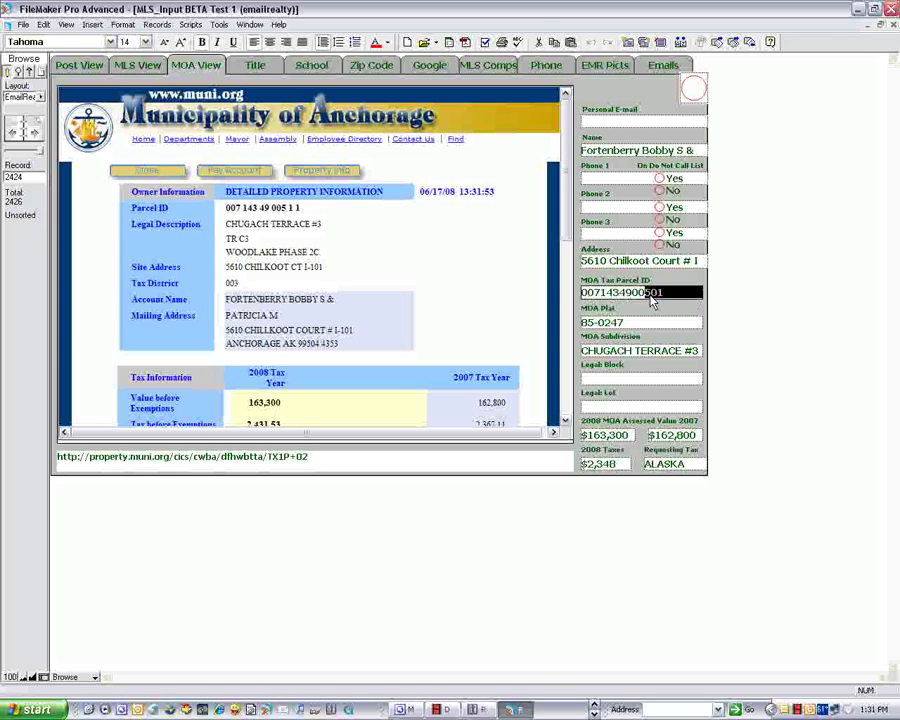
key(BackSpace)
click(769, 297)
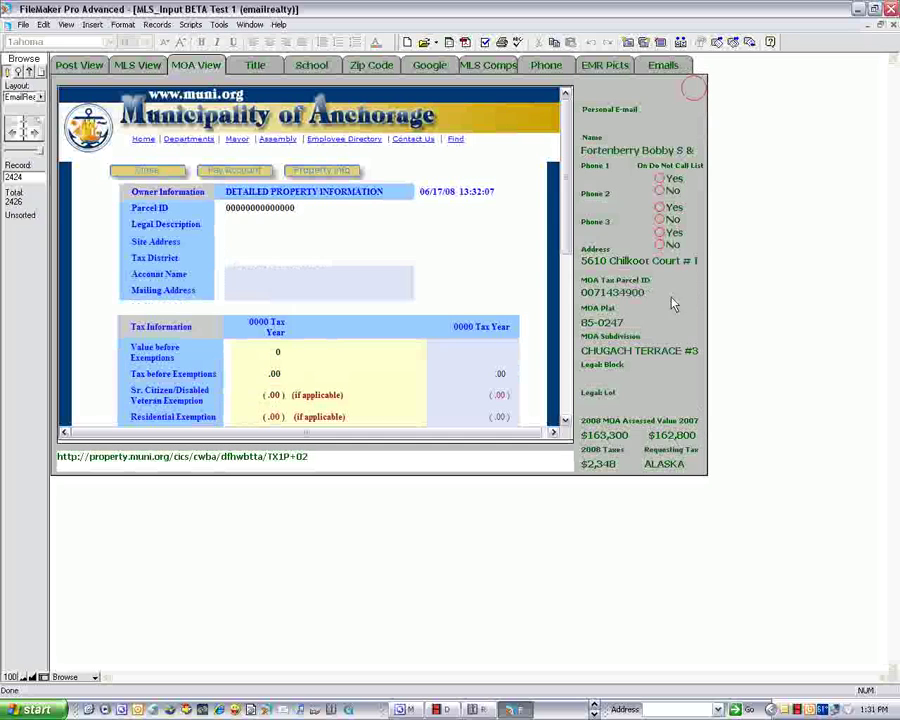
Step: Add 501 back to the end of the MOA Tax Parcel ID and reload the municipal property view
click(671, 298)
text(501)
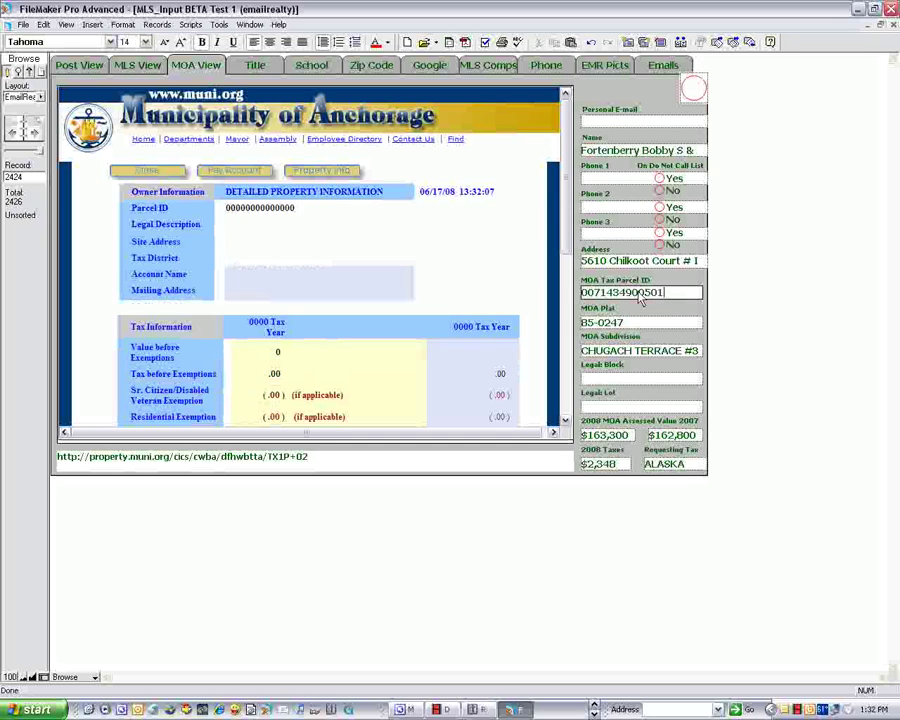
click(140, 66)
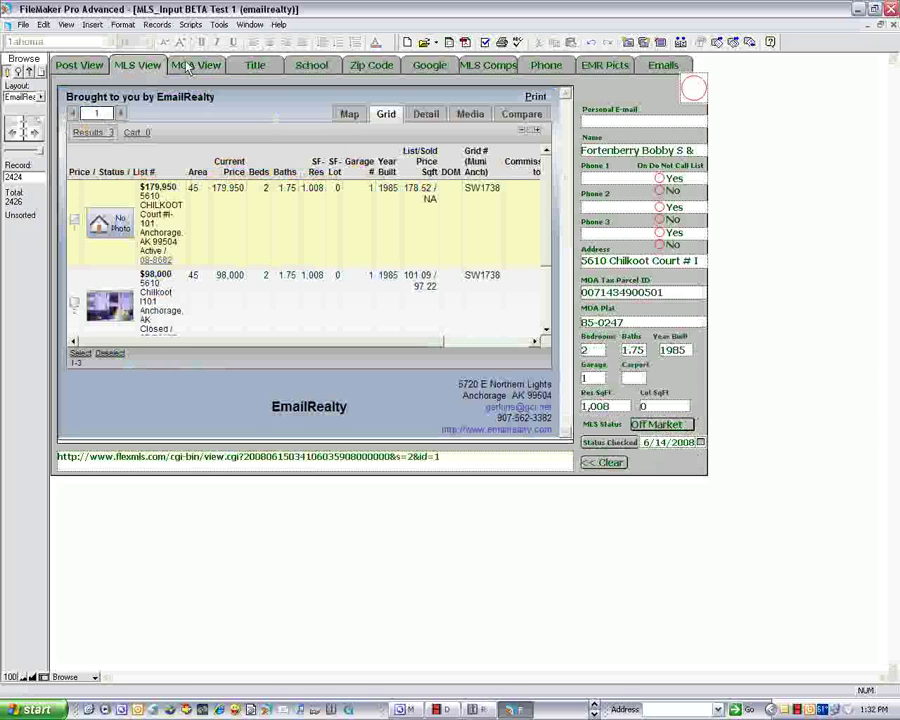
click(190, 66)
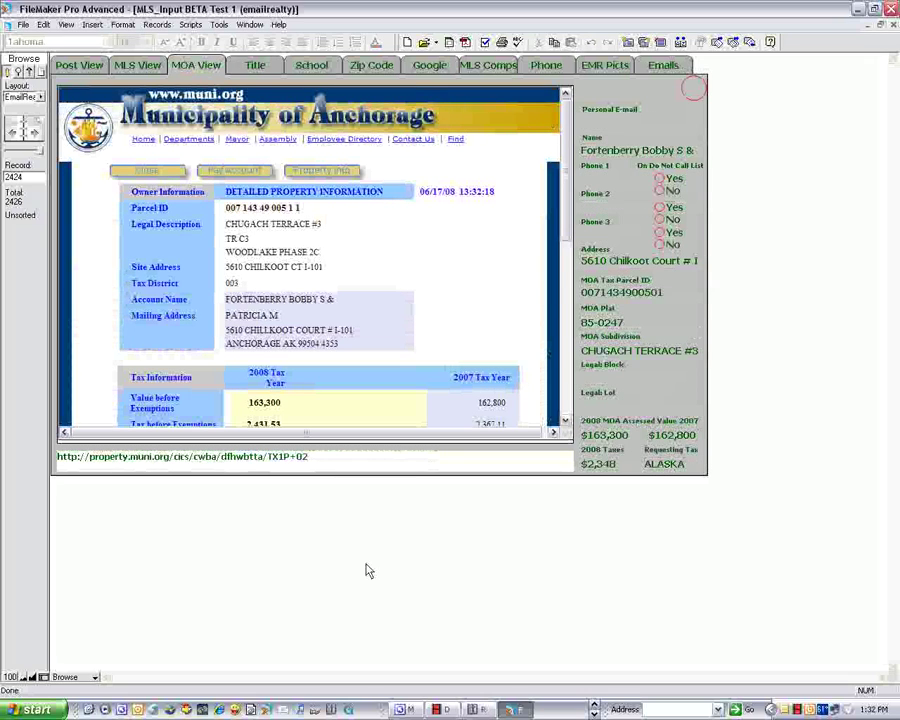
Step: Clear the MOA Tax Parcel ID, undo the deletion and commit the record
click(640, 292)
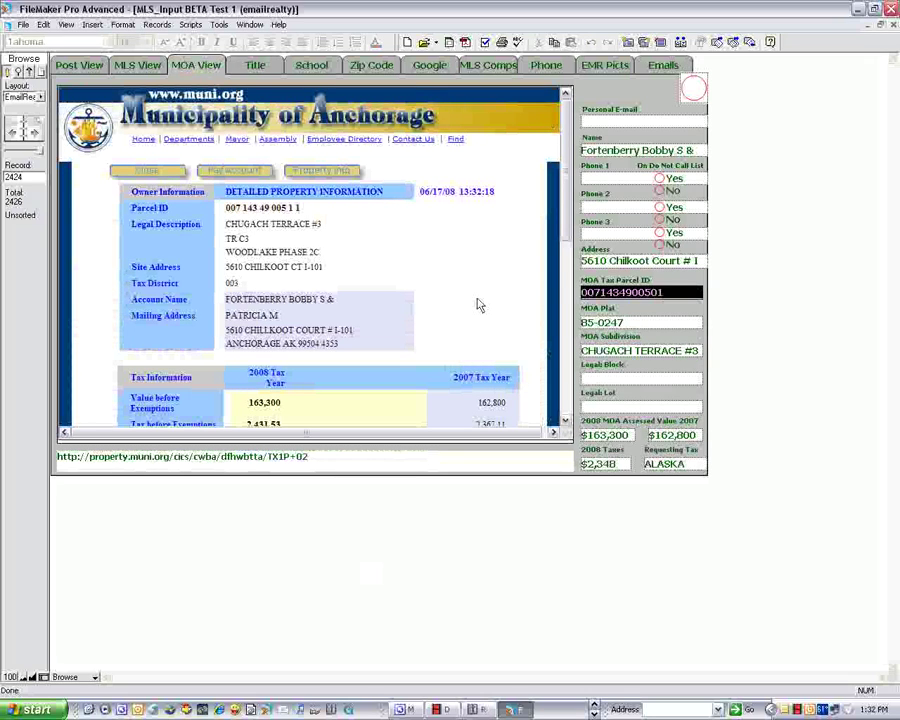
key(Delete)
click(792, 311)
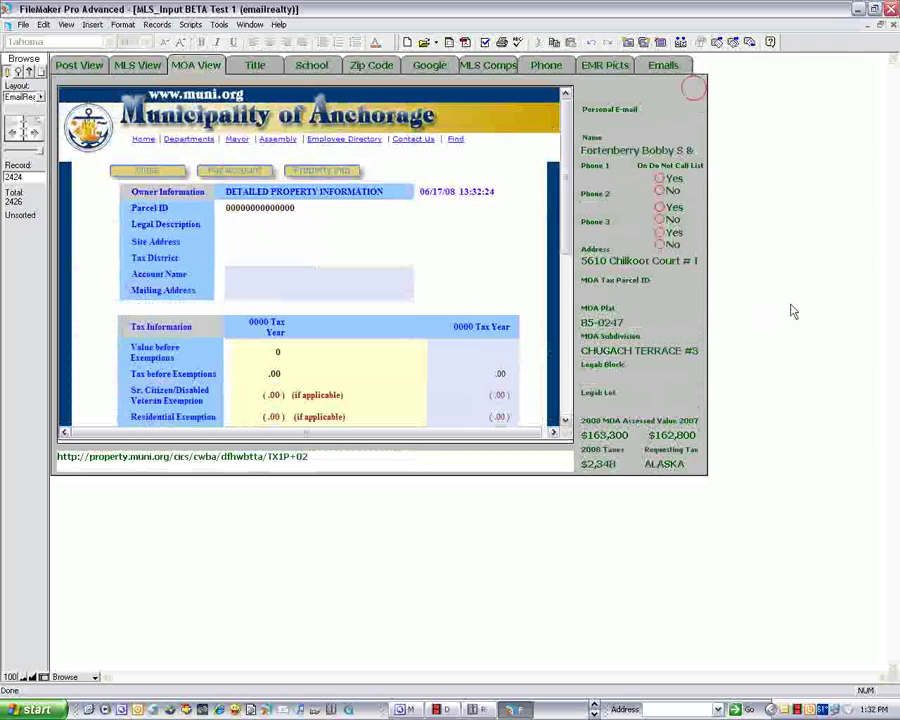
key(ctrl+z)
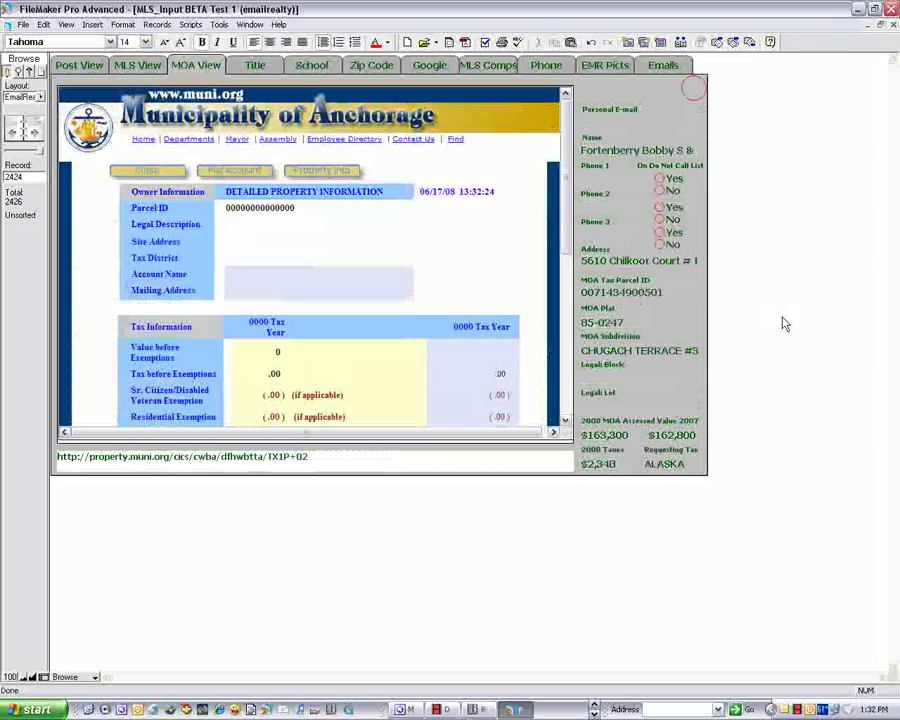
click(785, 323)
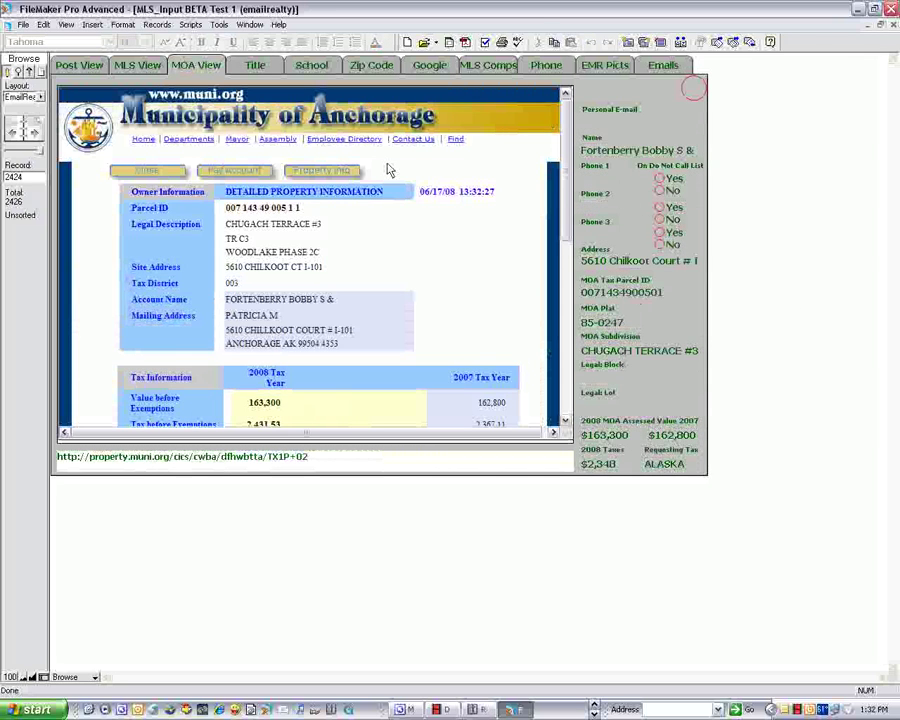
Step: Open the municipality's property info for the parcel and review the public inquiry parcel details
click(318, 173)
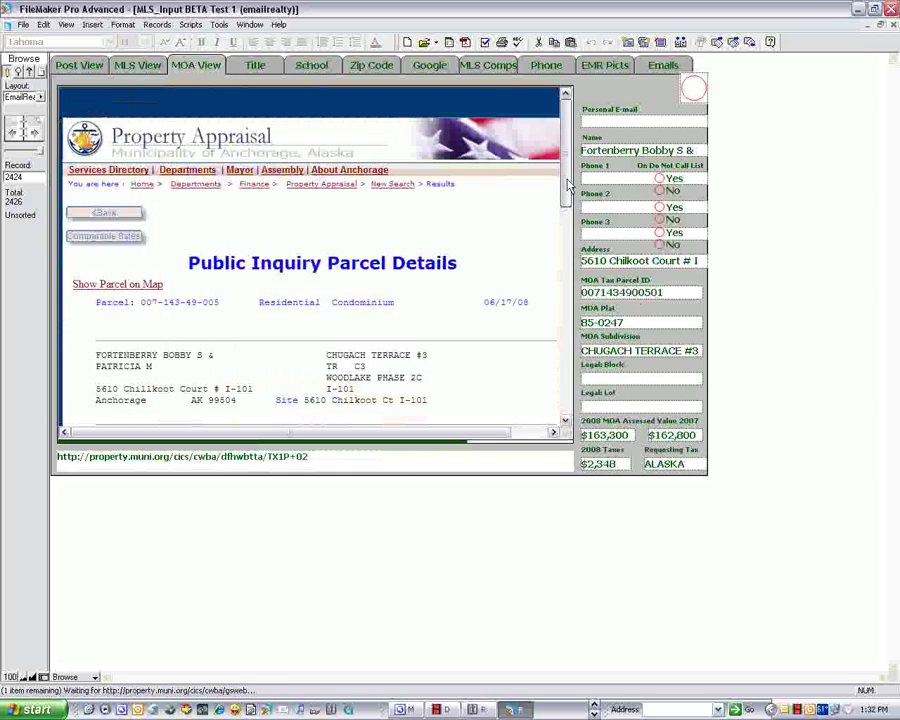
drag(565, 207, 565, 232)
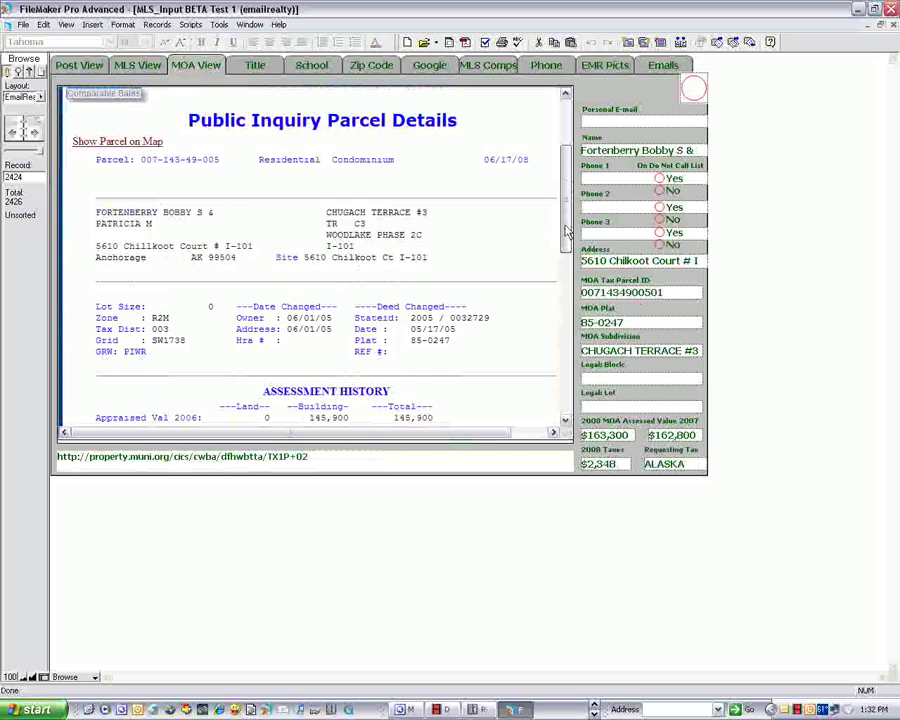
drag(566, 232, 566, 185)
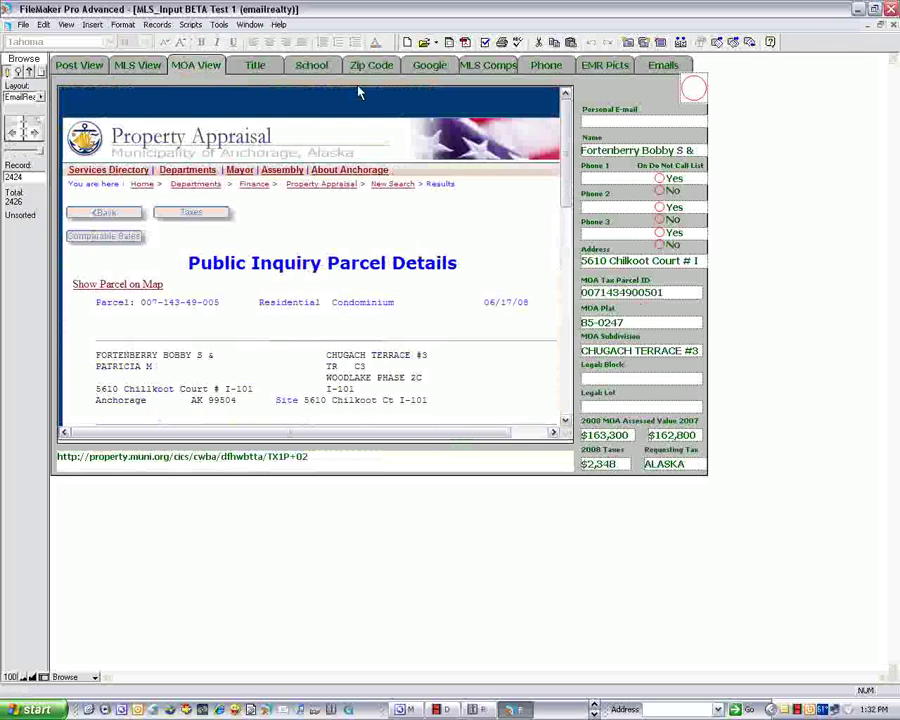
mouse_move(567, 181)
mouse_down()
mouse_move(566, 235)
mouse_move(560, 169)
mouse_up()
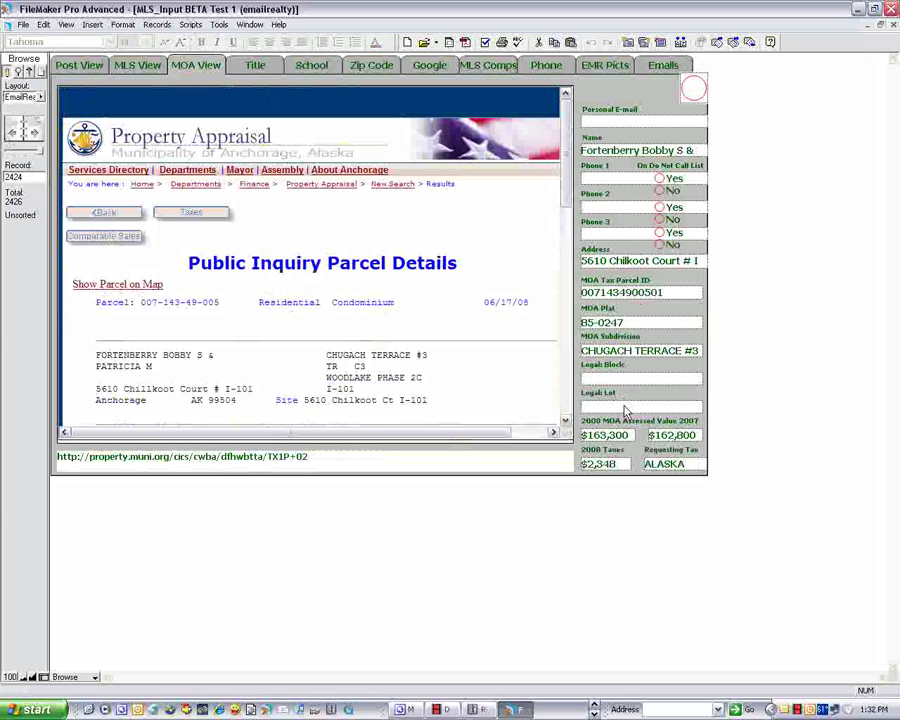
Step: Open the Recorder's Office title documents and remove the district code 301 from the end of the web address
click(256, 67)
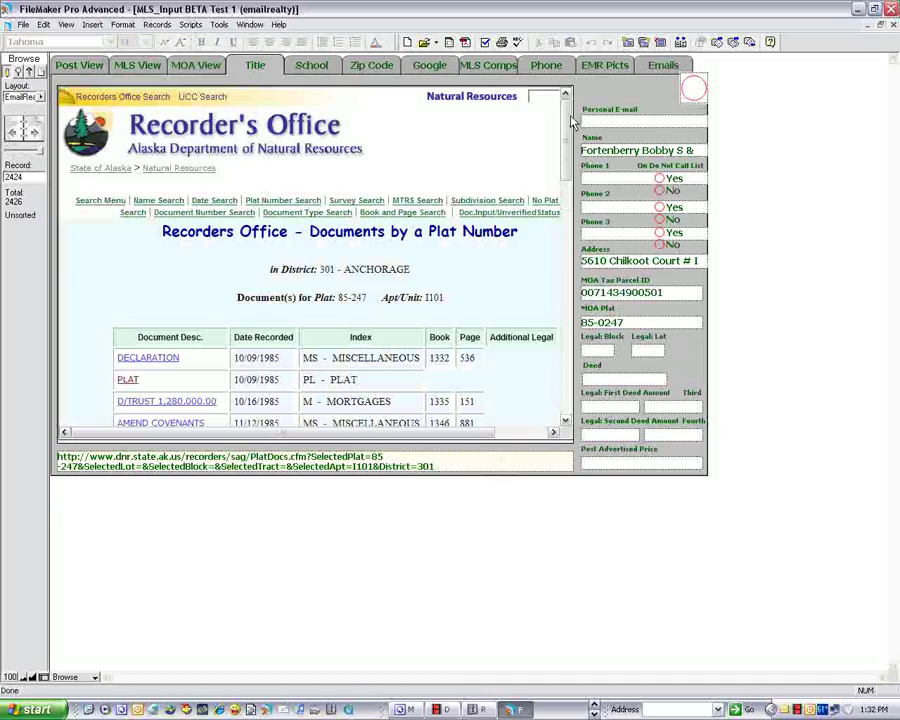
drag(572, 120, 550, 132)
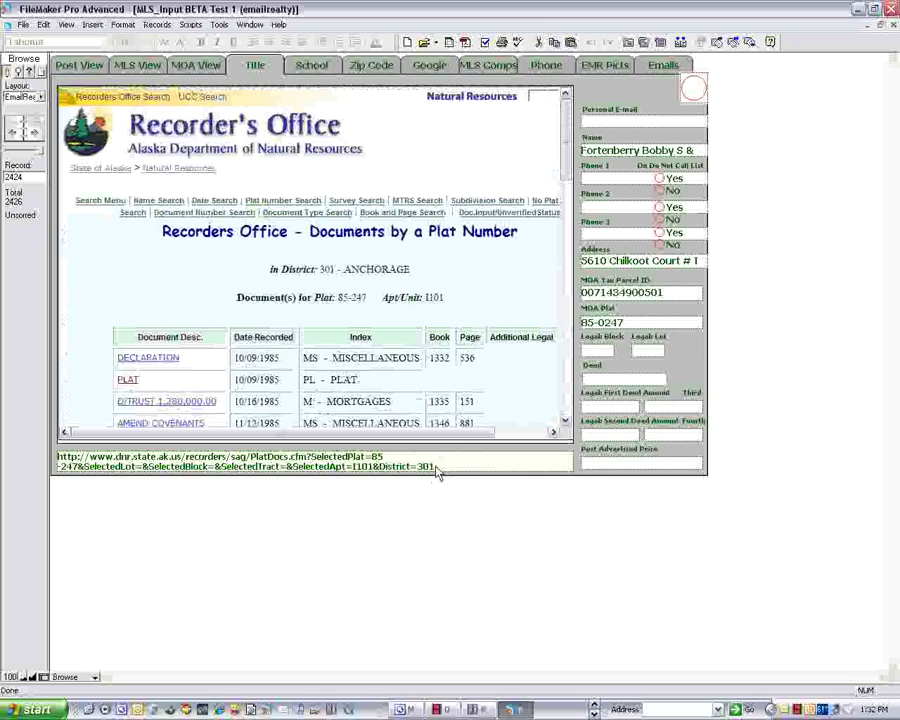
drag(437, 472, 417, 480)
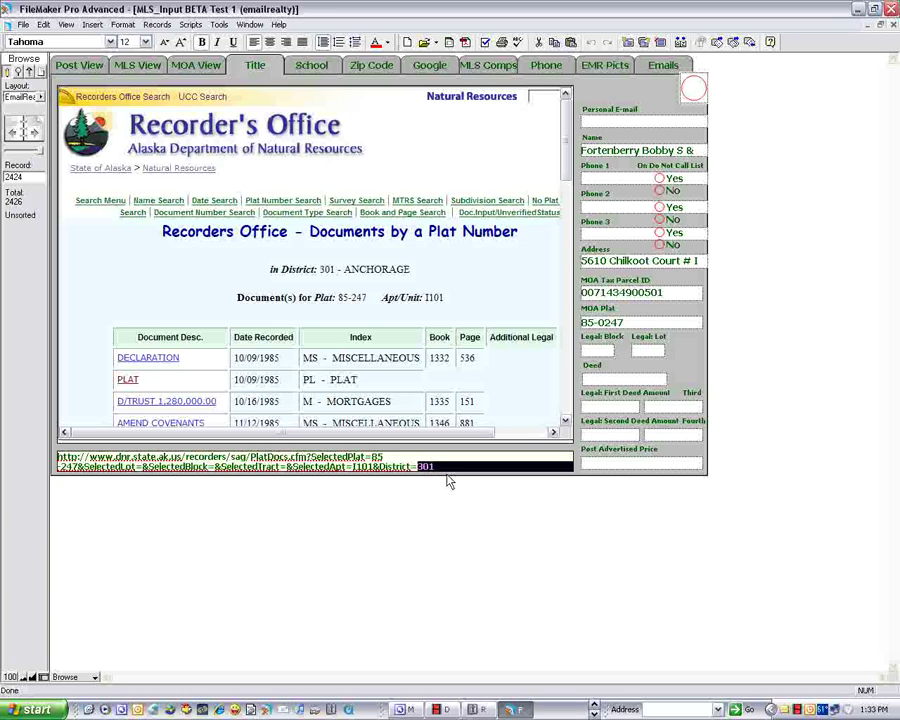
key(BackSpace)
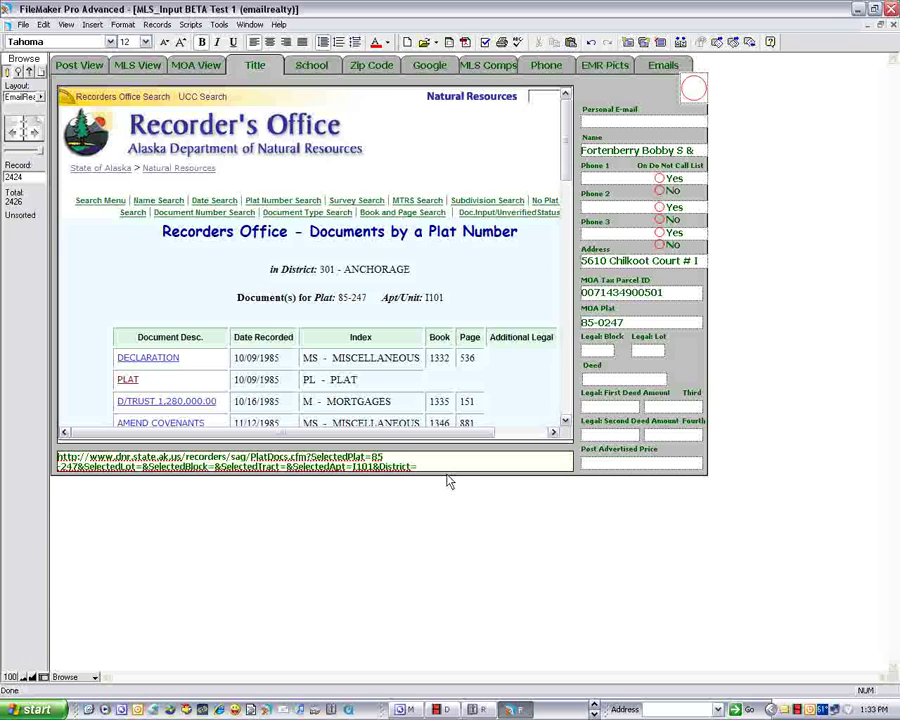
click(390, 517)
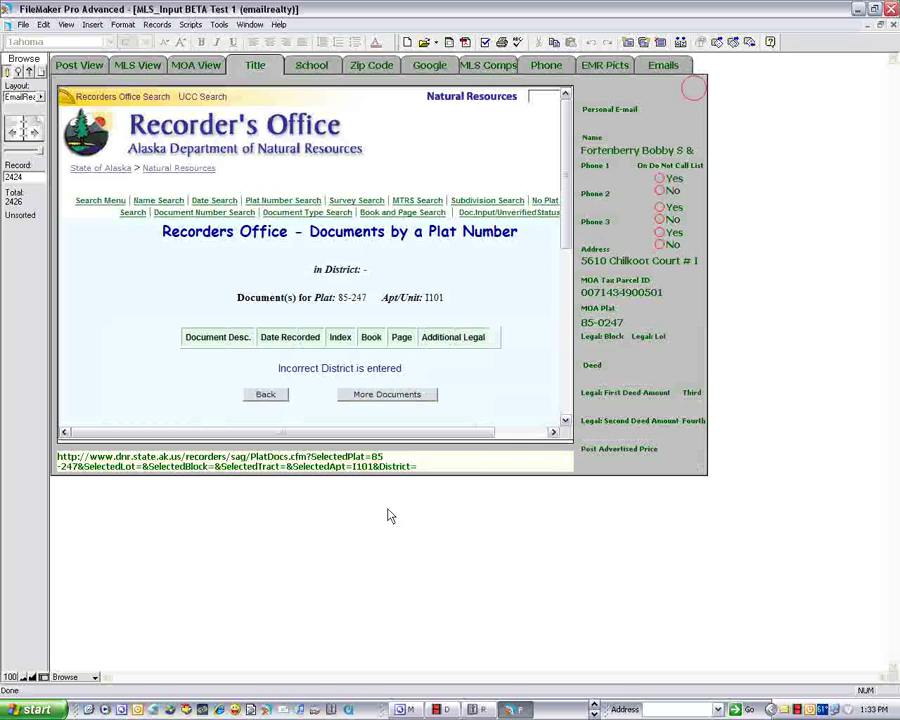
Step: Set the District value at the end of the title web address to 301 and reload the documents
click(465, 474)
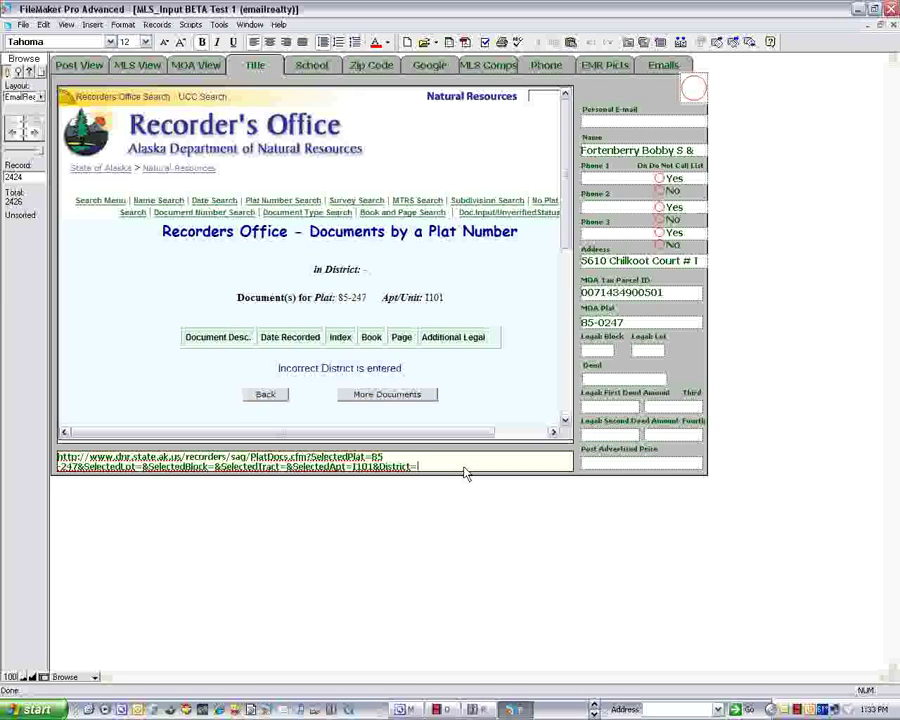
text(301)
click(466, 520)
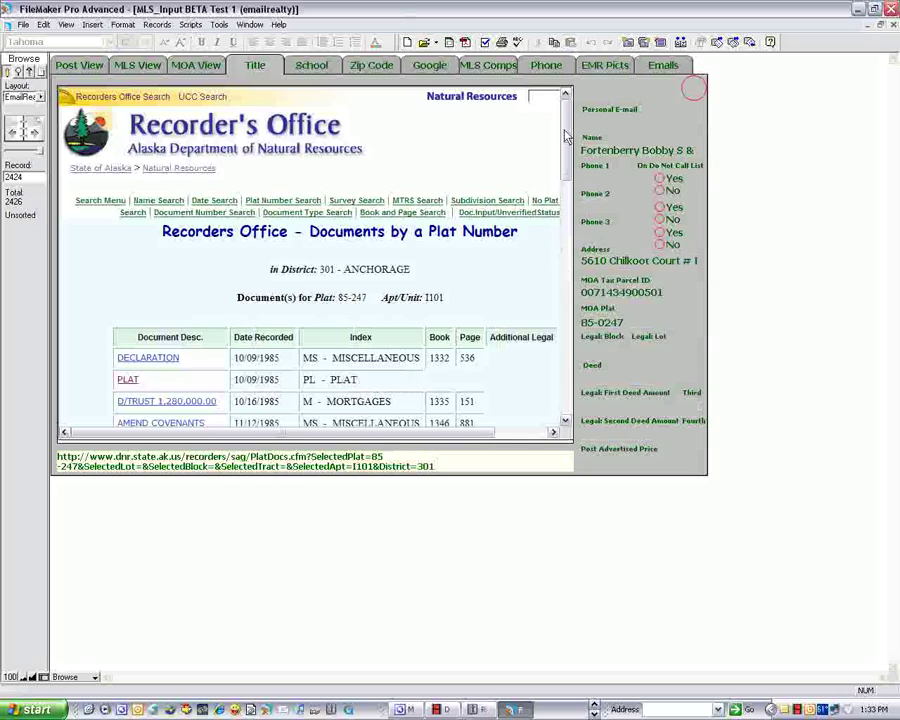
Step: Look through the recorded documents for the plat and open the STAT WARRANTY DEED recorded 11/17/1997
scroll(566, 193, down, 3)
scroll(566, 193, down, 3)
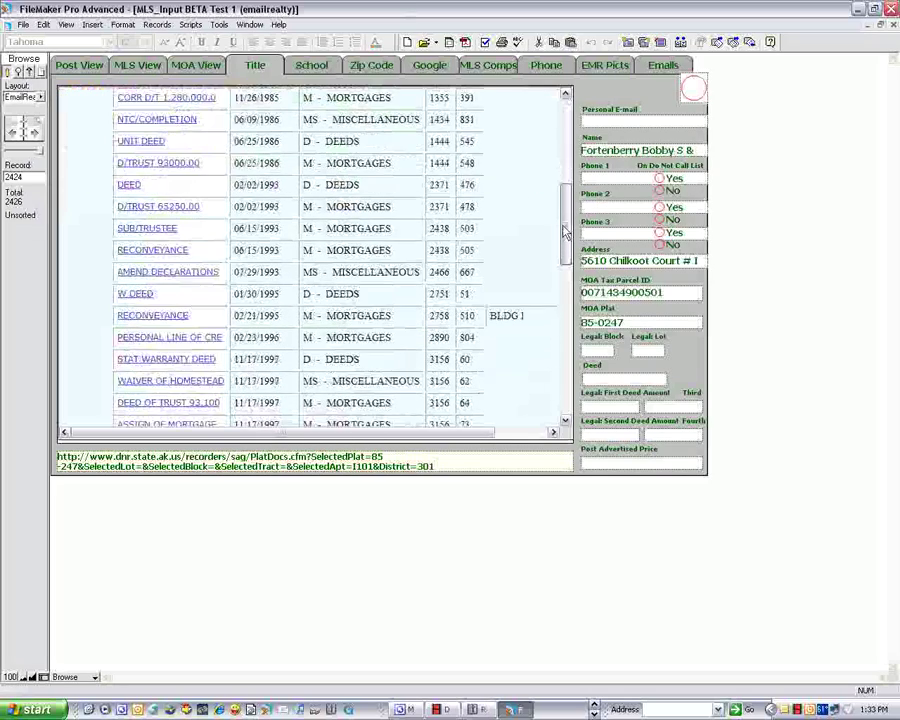
scroll(566, 193, up, 5)
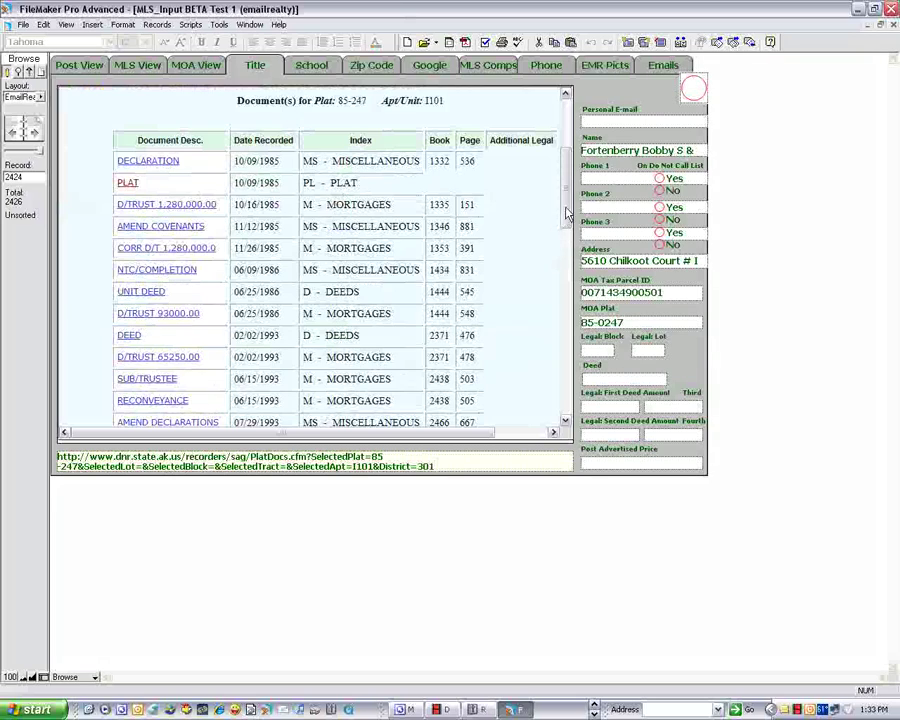
drag(567, 210, 566, 322)
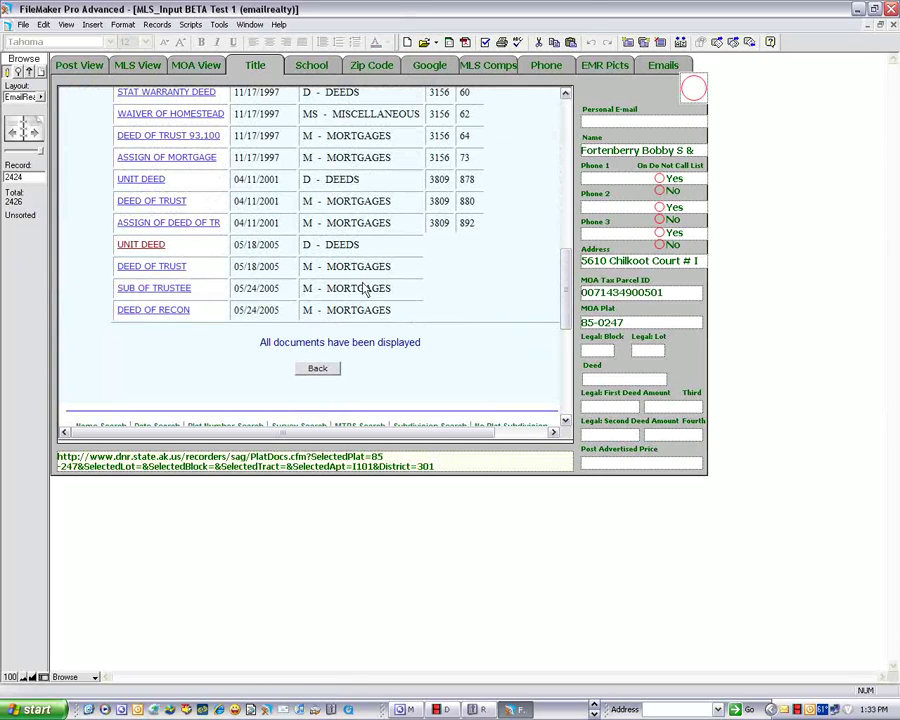
drag(573, 287, 577, 198)
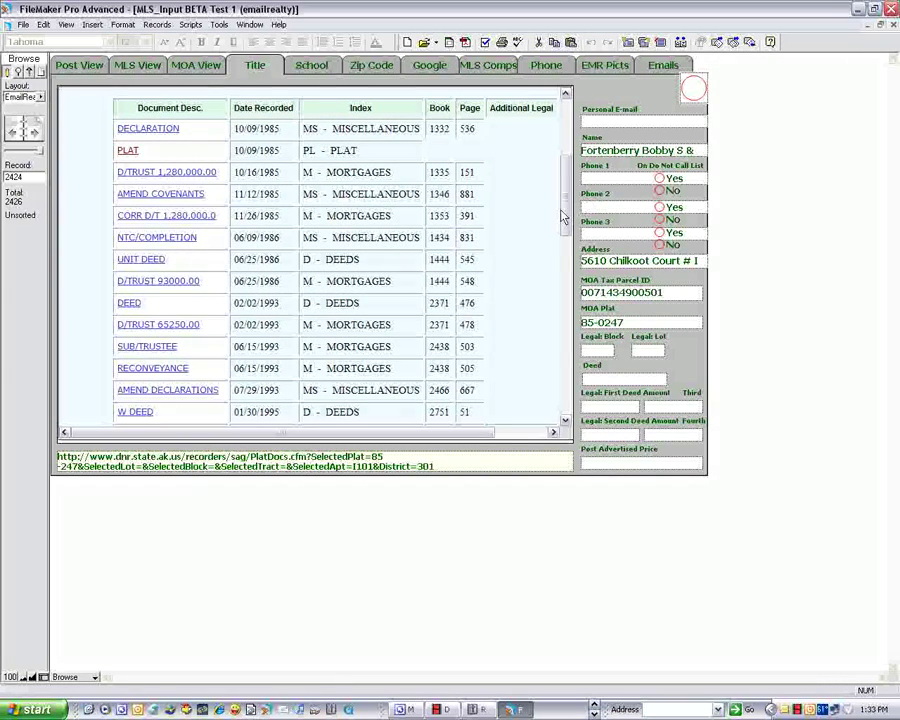
scroll(563, 215, down, 4)
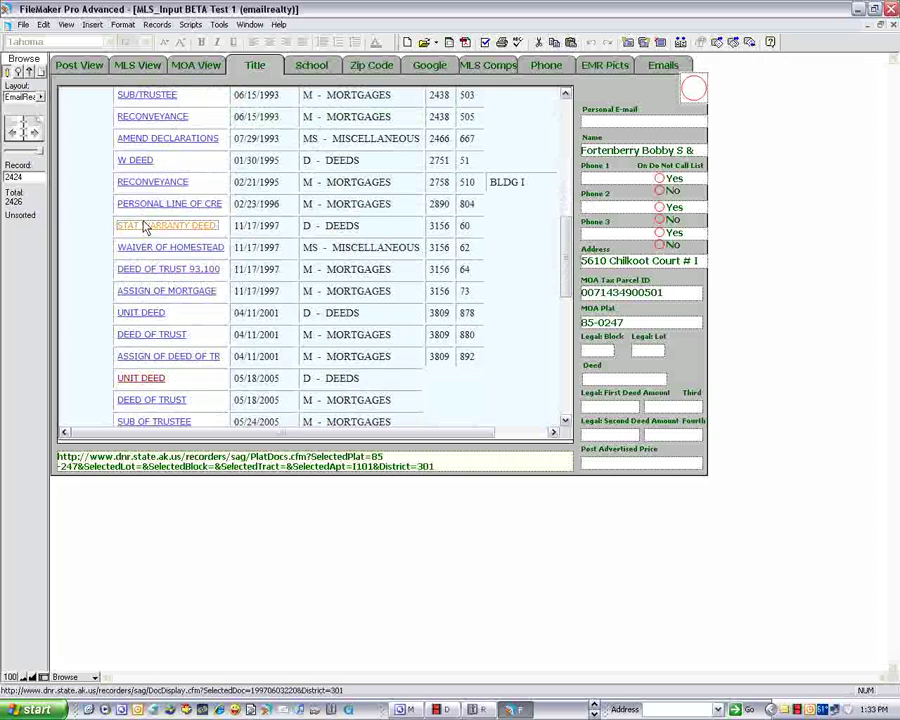
click(143, 227)
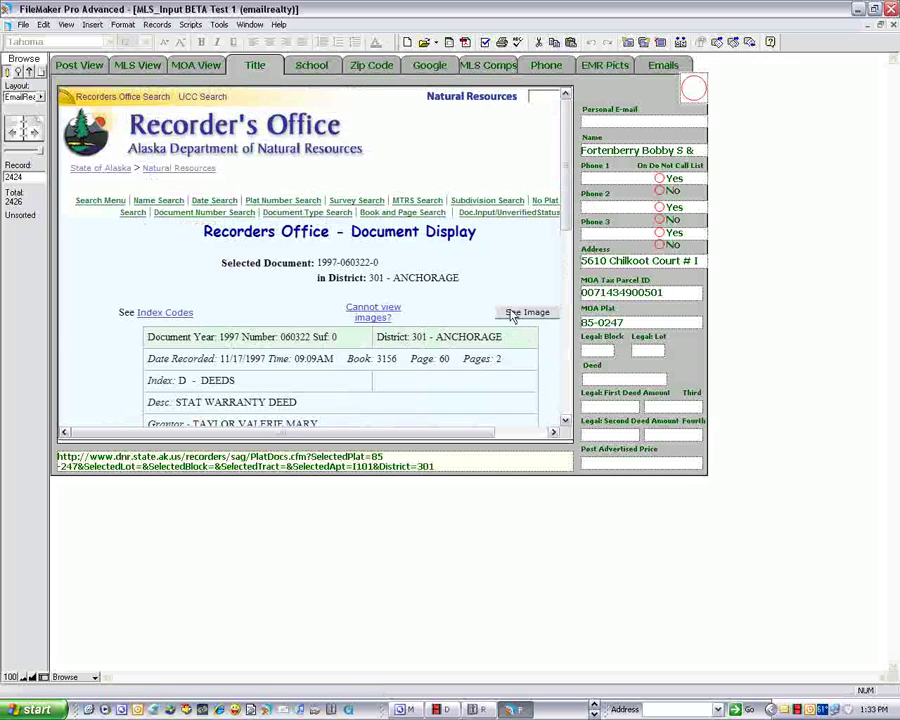
Step: View the property's assigned schools, and submit its prefilled address to the USPS ZIP Code lookup to review the result
click(318, 66)
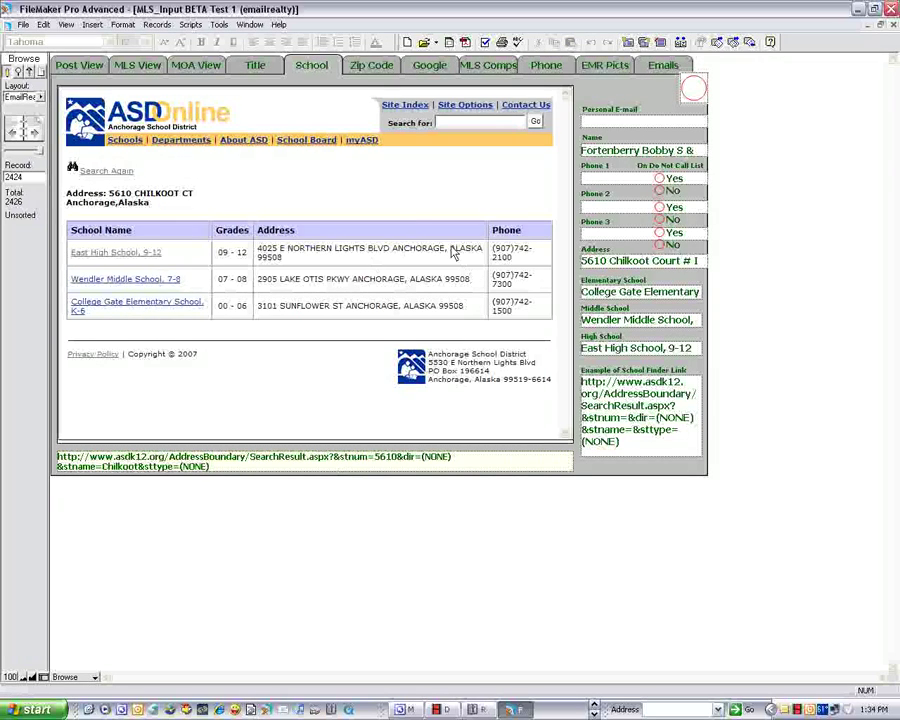
click(368, 67)
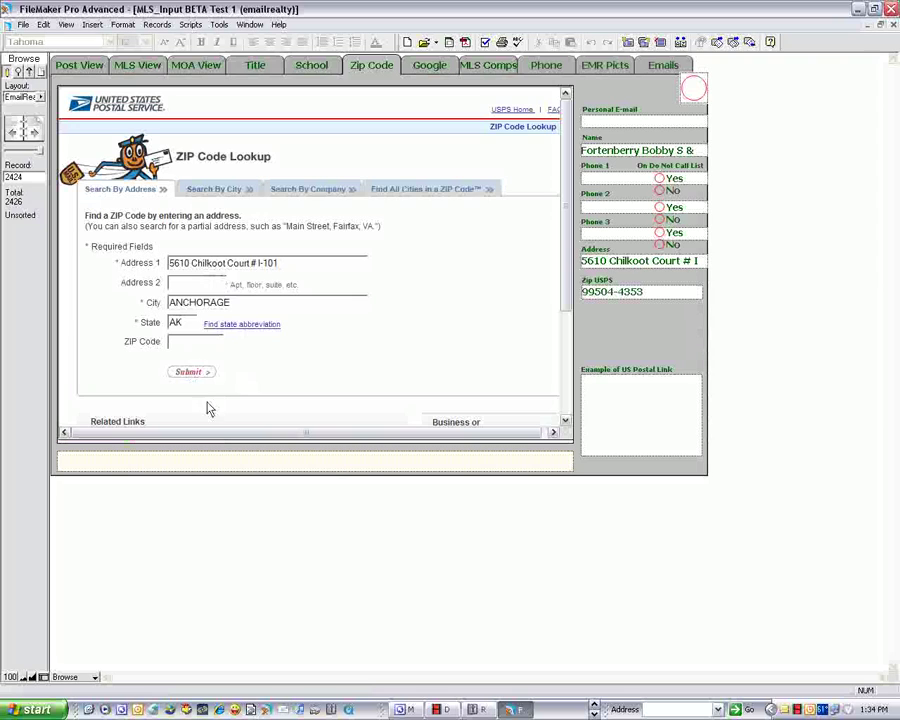
click(192, 378)
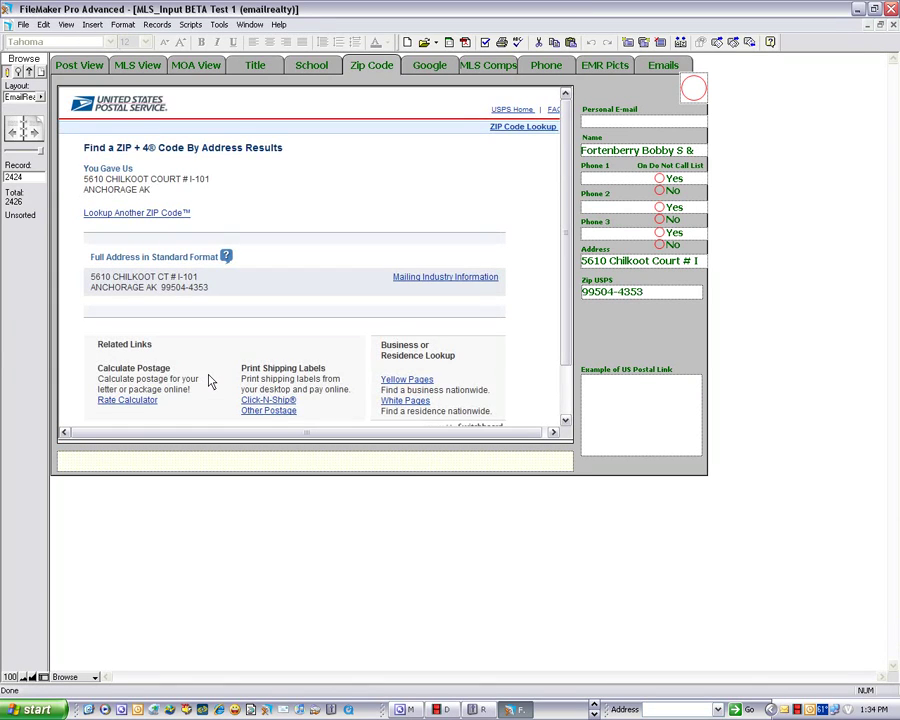
scroll(209, 381, down, 2)
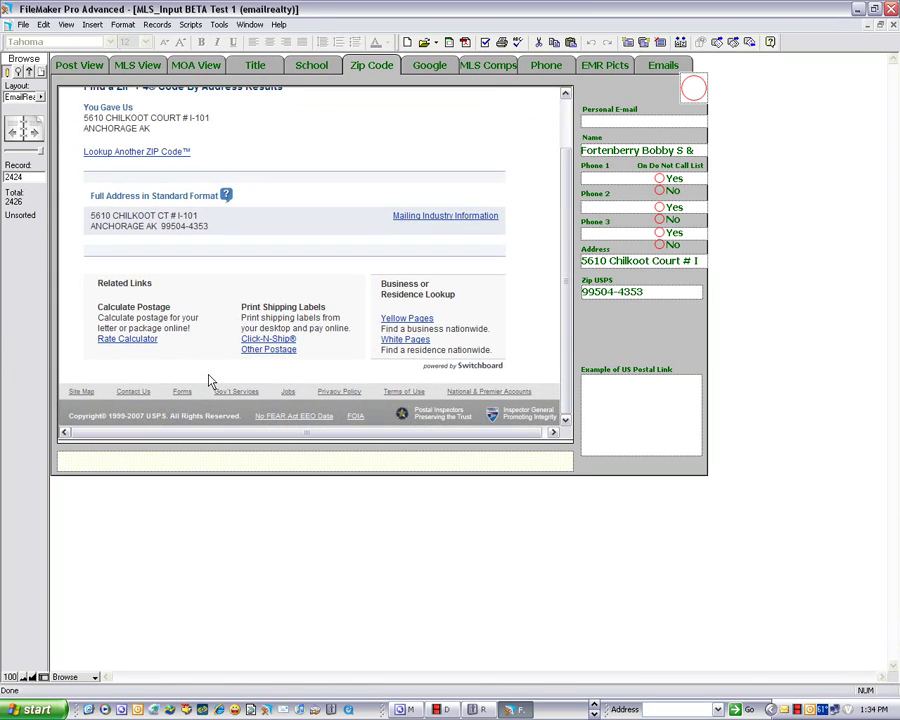
scroll(209, 381, up, 2)
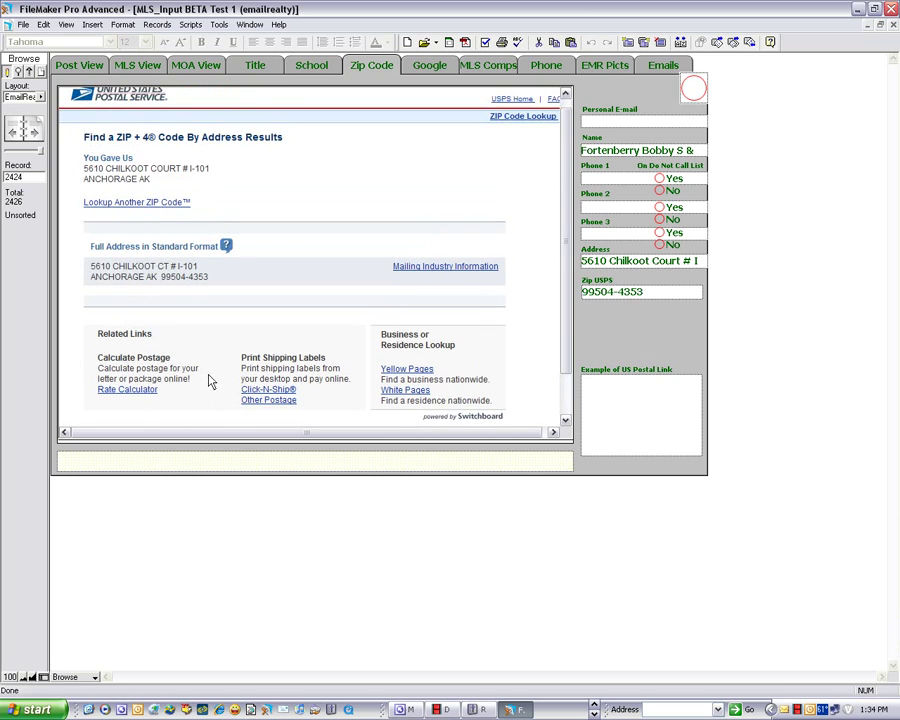
scroll(209, 381, up, 1)
Step: Return to the property's school results and review the Wendler Middle School details page down to the end of its staff list
click(305, 66)
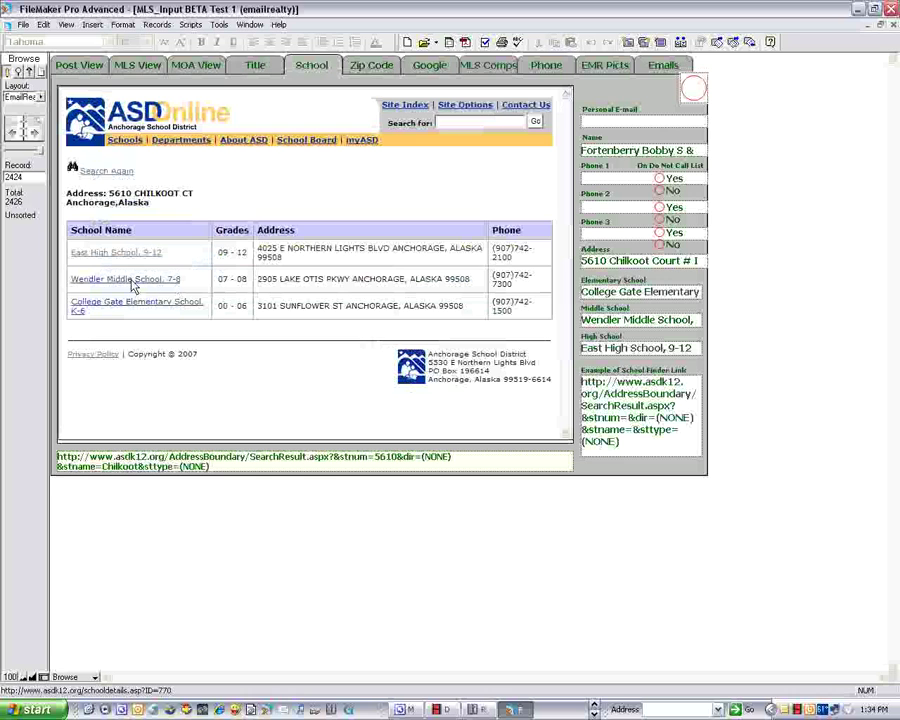
click(140, 281)
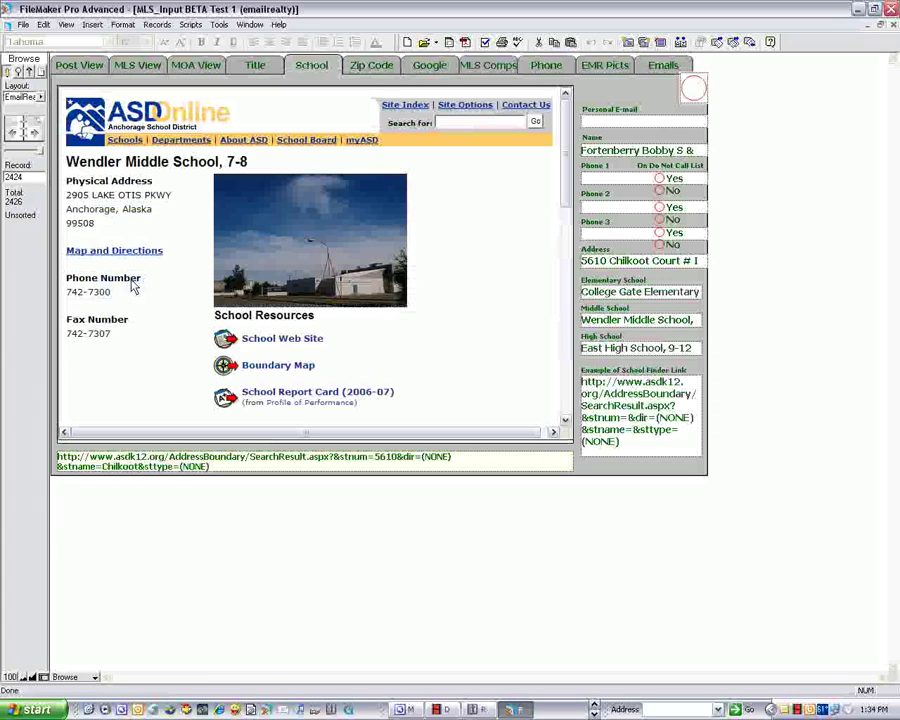
scroll(132, 287, down, 3)
scroll(131, 286, down, 5)
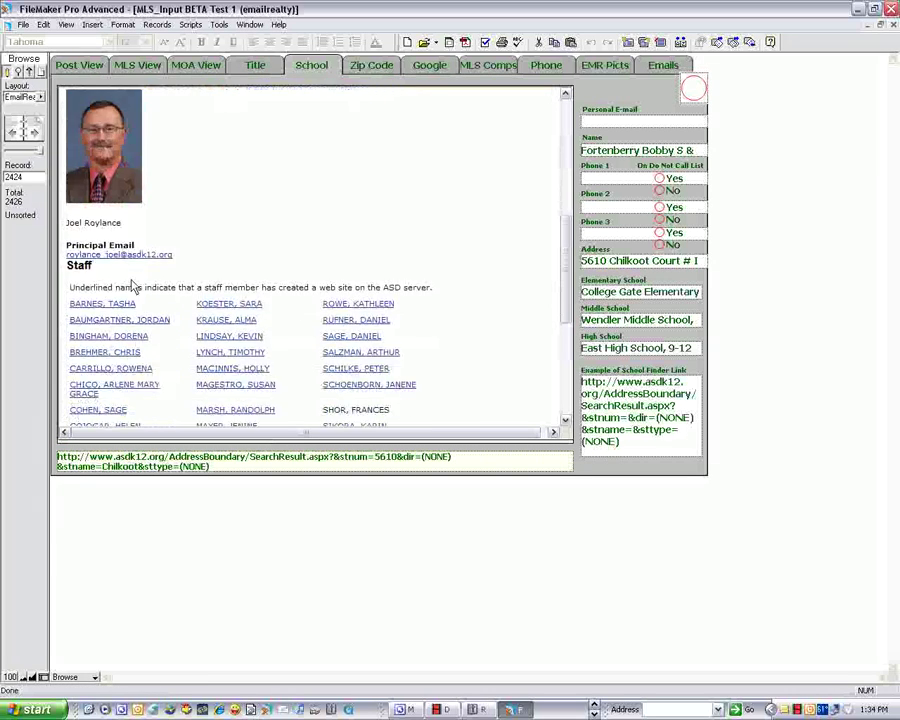
scroll(131, 287, down, 4)
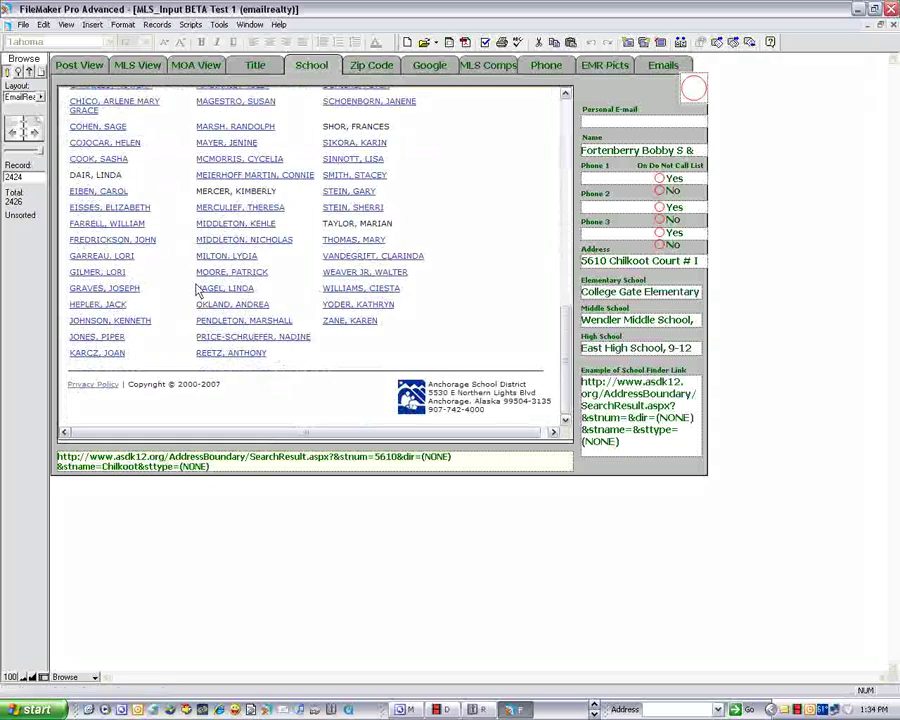
Step: Open the Integrated Science 7 teacher's page from the staff list and read through the class description
click(237, 291)
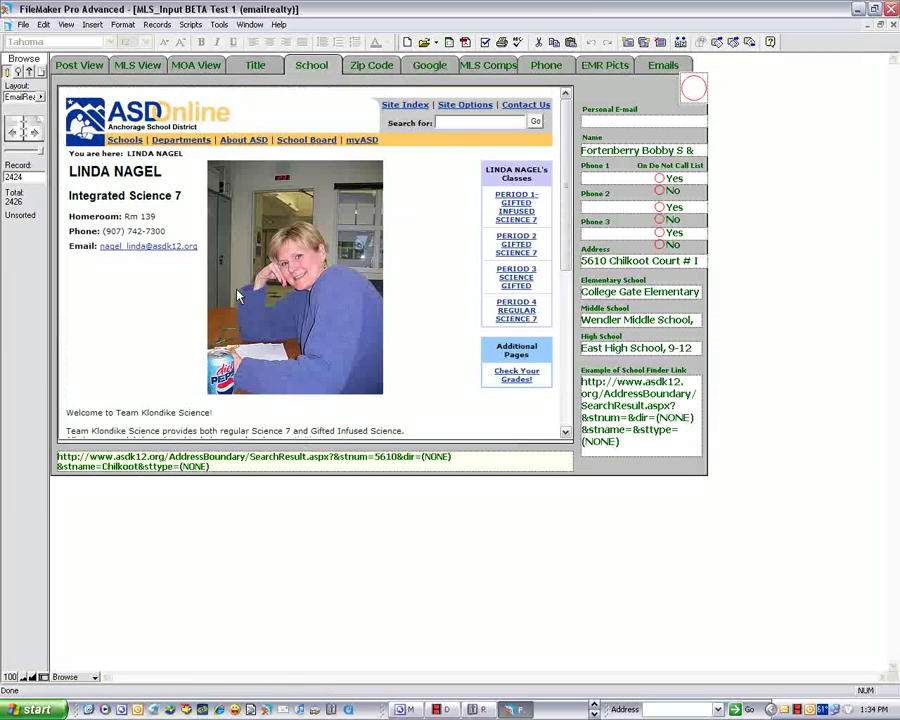
scroll(237, 294, down, 8)
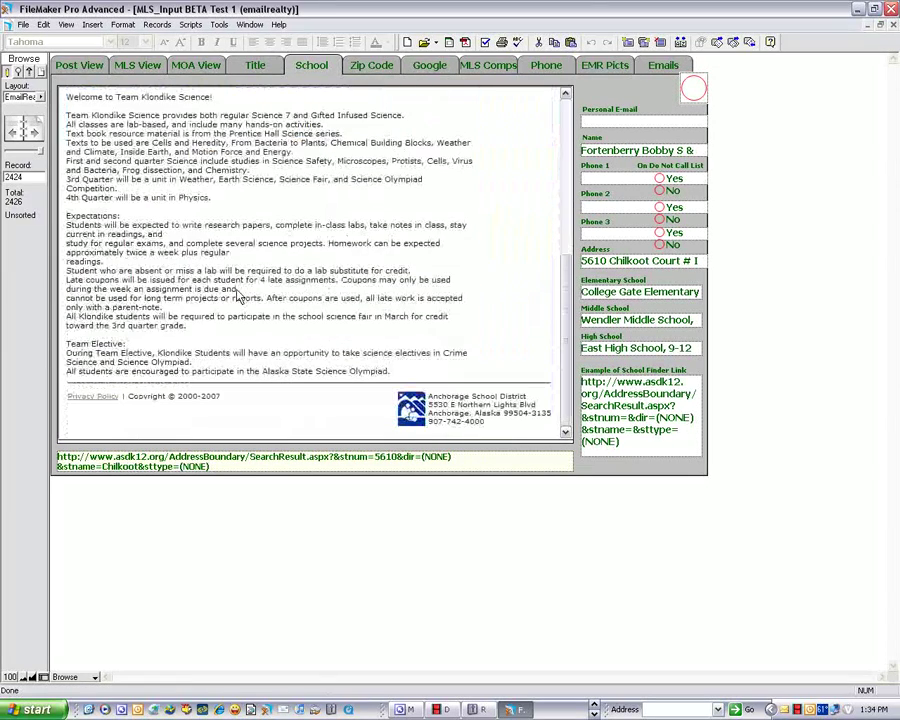
scroll(237, 294, up, 8)
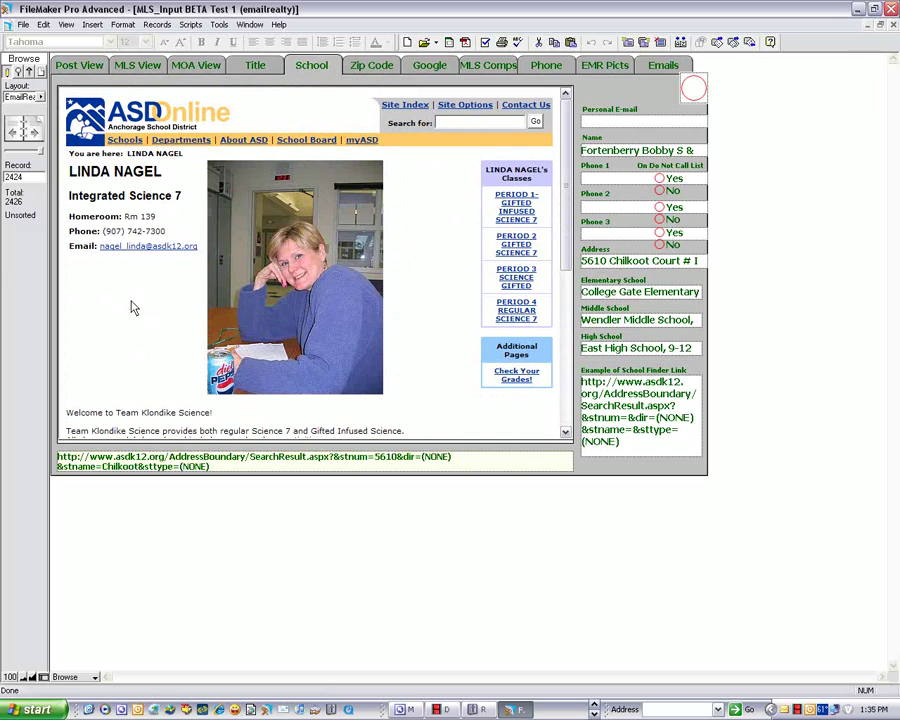
Step: Go back from the teacher's page through the school details to the school results for the property's address
right_click(133, 307)
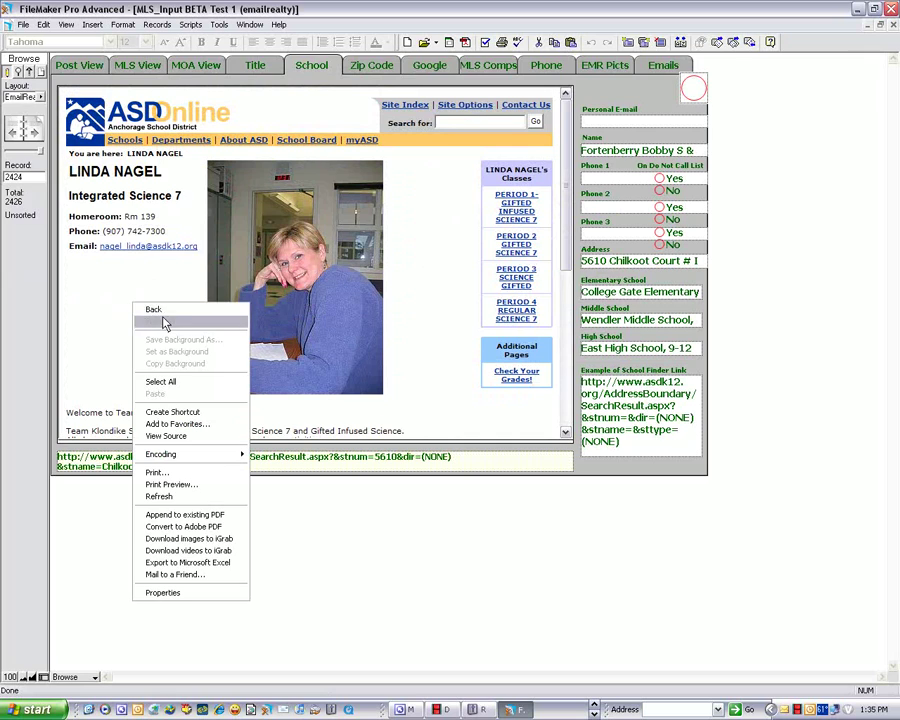
right_click(80, 299)
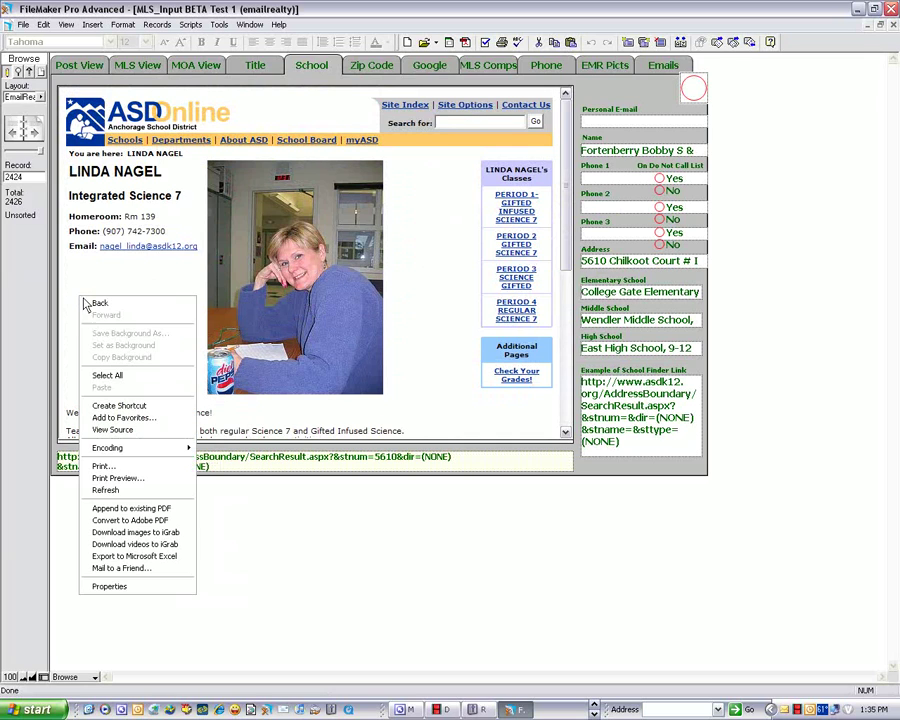
click(97, 304)
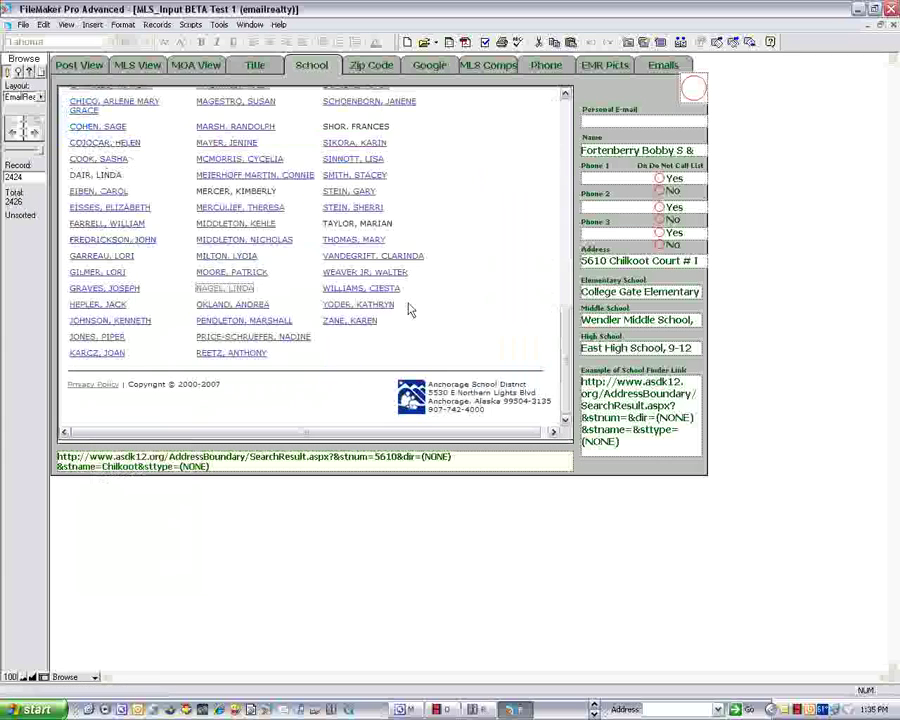
right_click(468, 304)
click(482, 310)
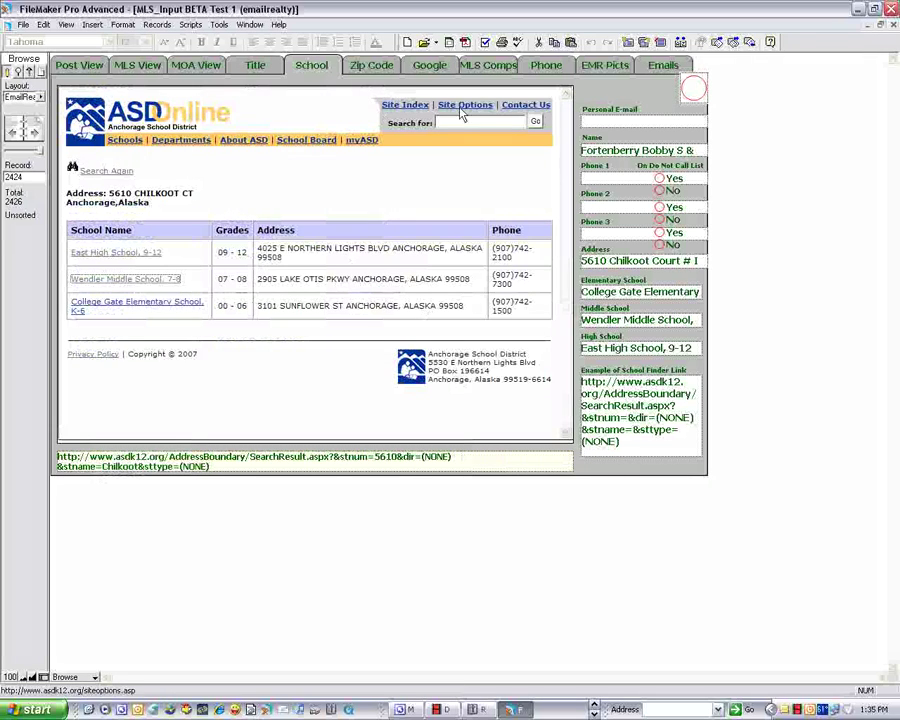
Step: Revisit the ZIP code result, and view the area around the property marker on the Google satellite map
click(392, 64)
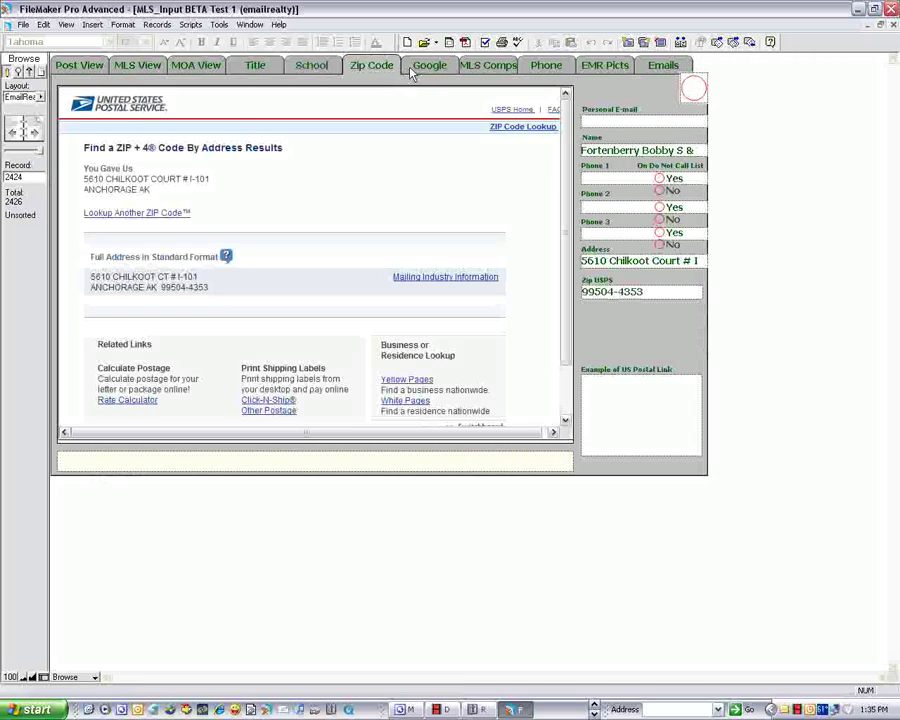
click(438, 68)
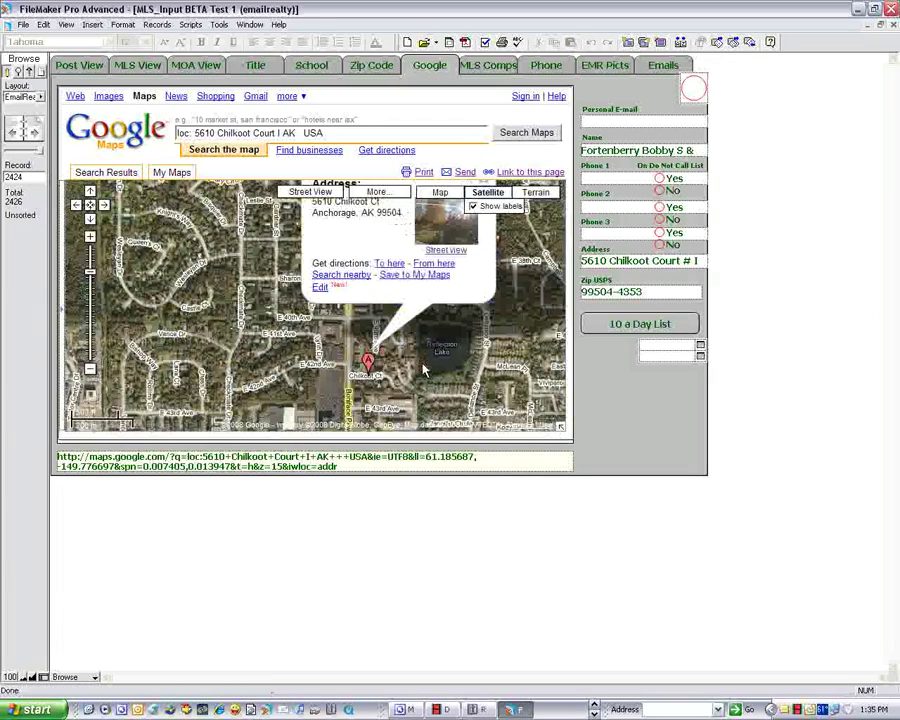
drag(498, 400, 423, 371)
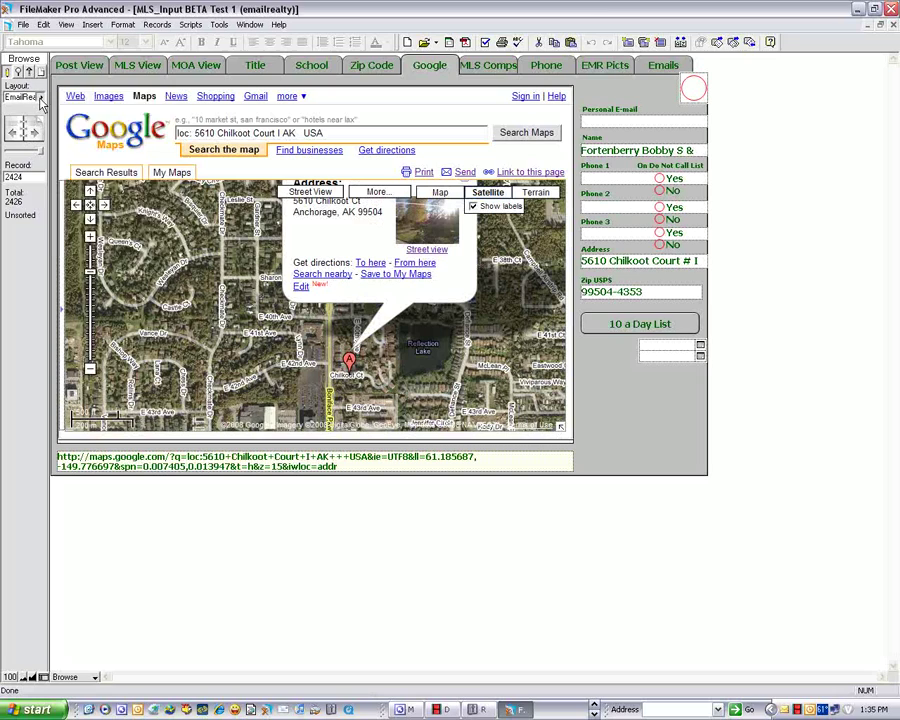
Step: Switch to the layout with the larger web view and show the property's Google map without the search results list
click(40, 99)
click(97, 254)
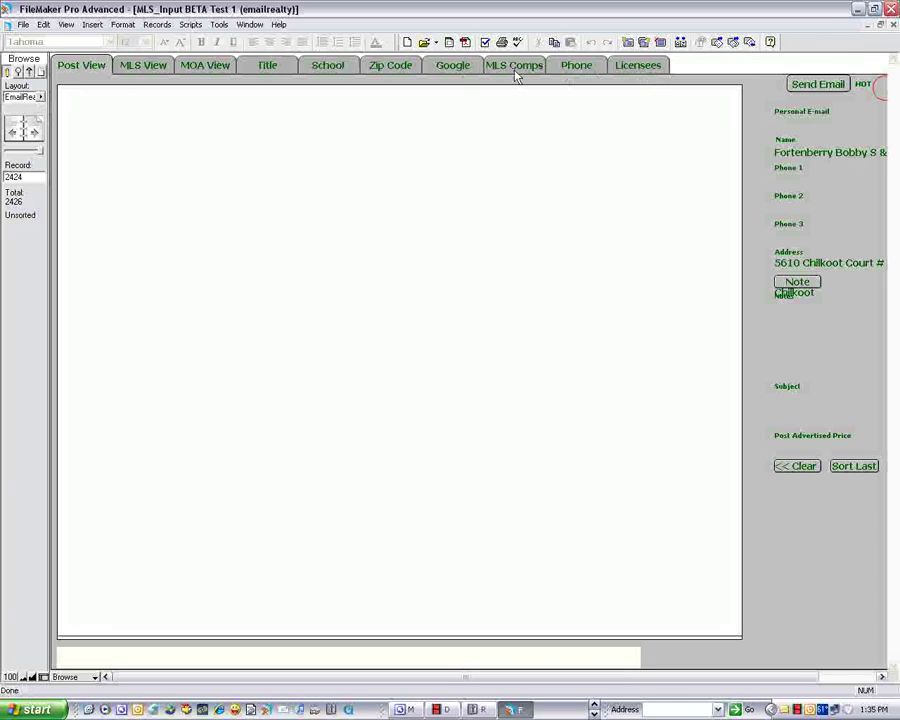
click(455, 72)
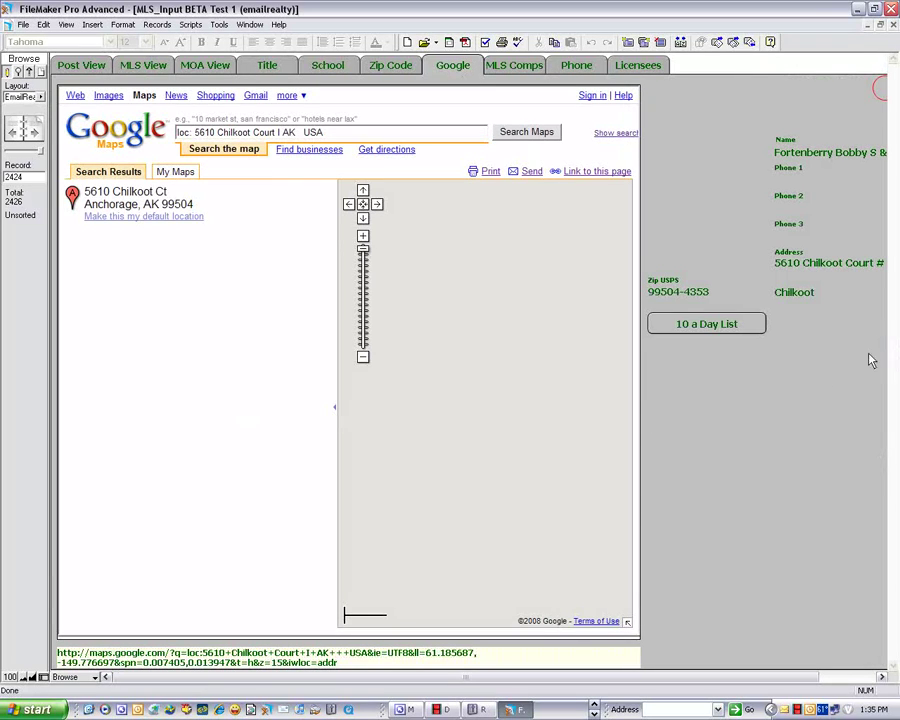
click(338, 410)
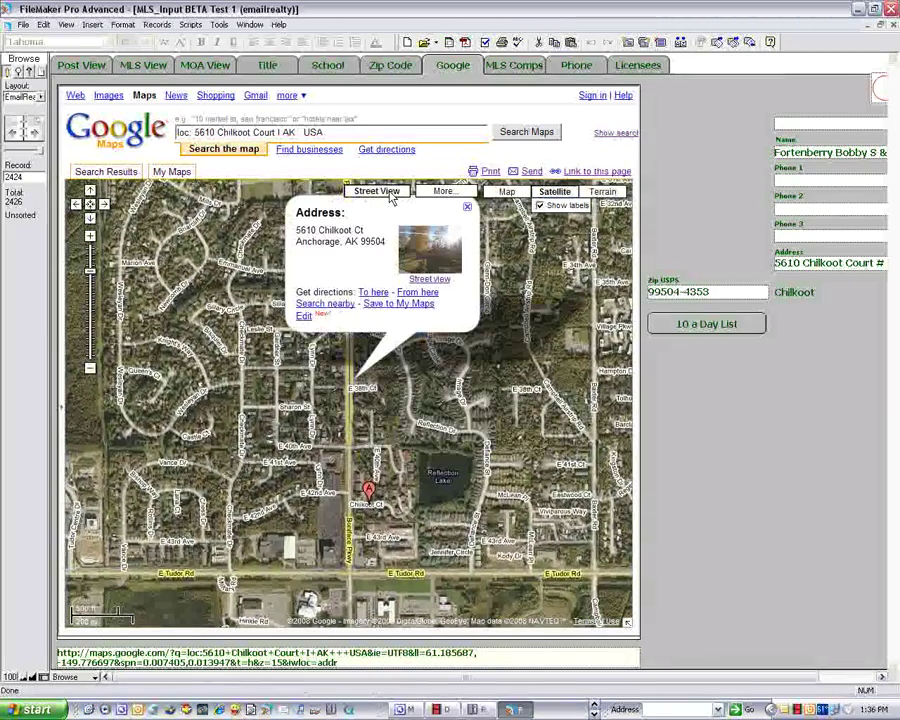
Step: Turn on Street View and place the figure on the street beside the property marker
click(390, 195)
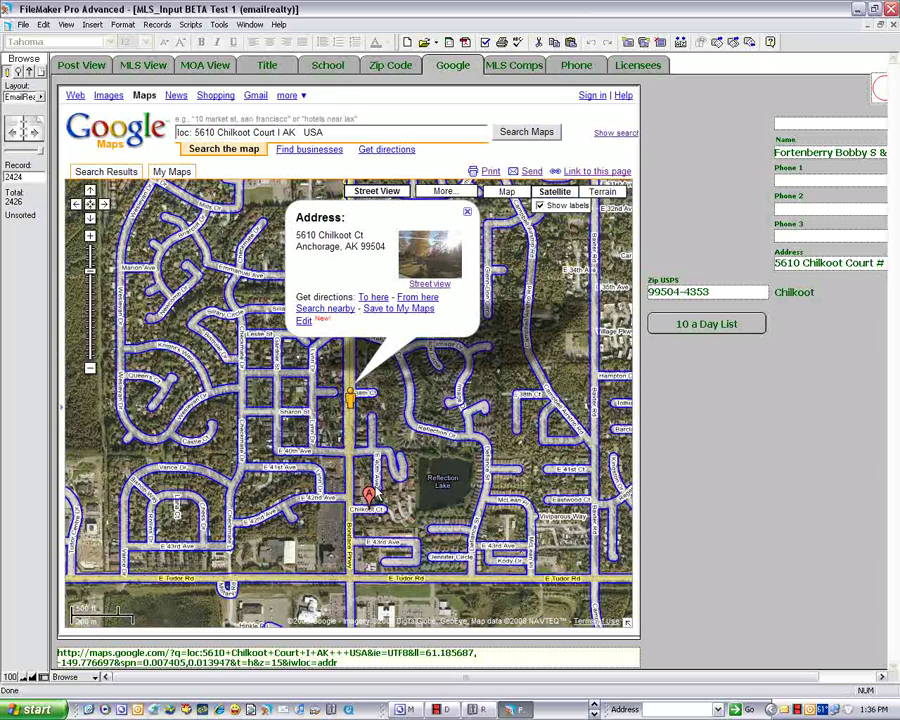
drag(348, 403, 372, 517)
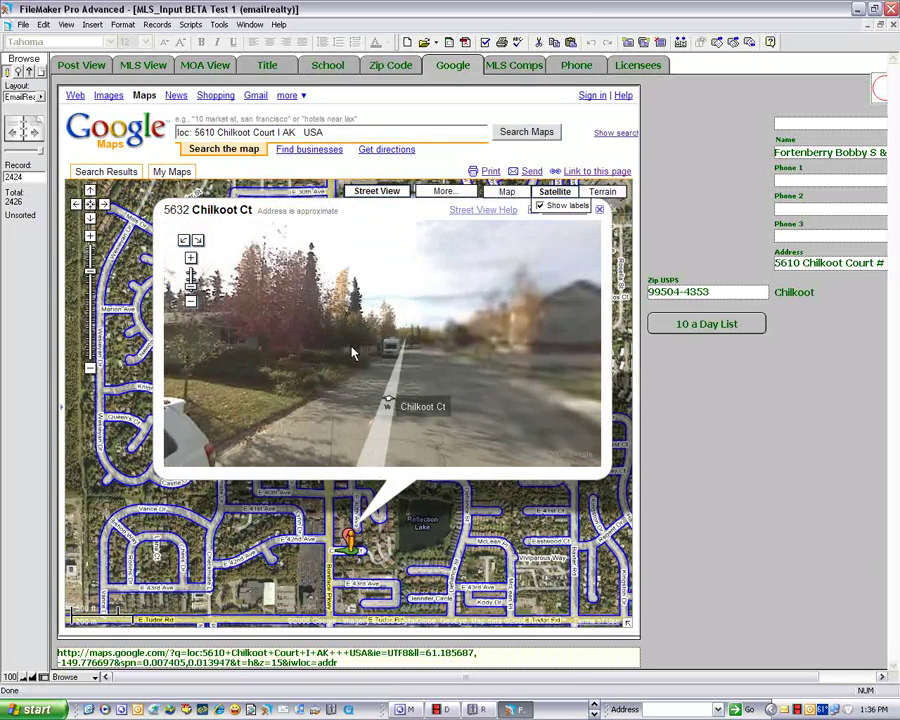
Step: Look around the street at the property's surroundings in Street View, and advance one position west along the street
drag(354, 353, 235, 336)
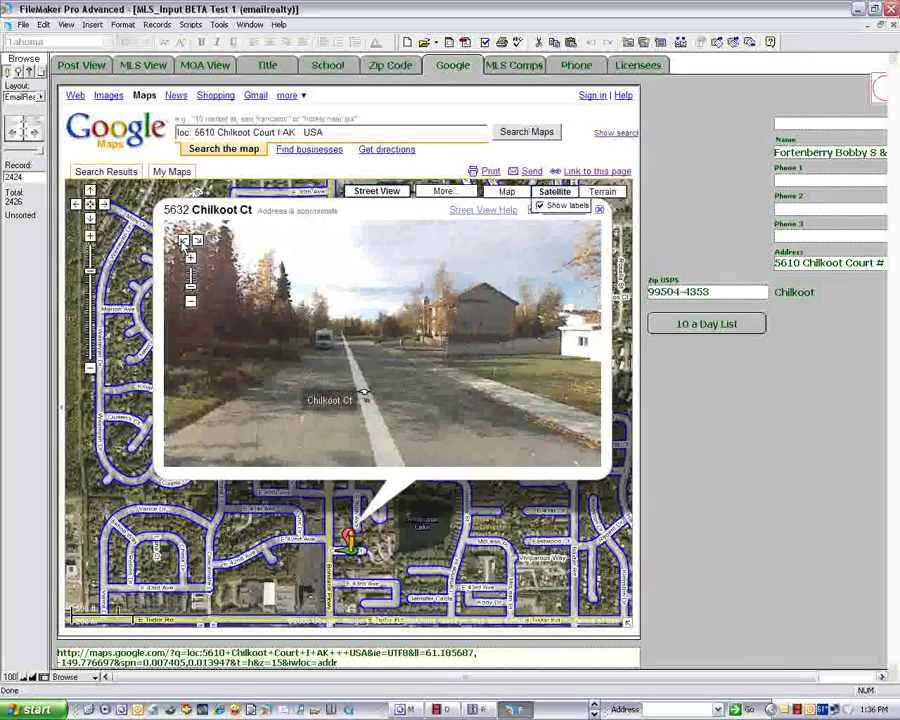
click(198, 242)
click(198, 242)
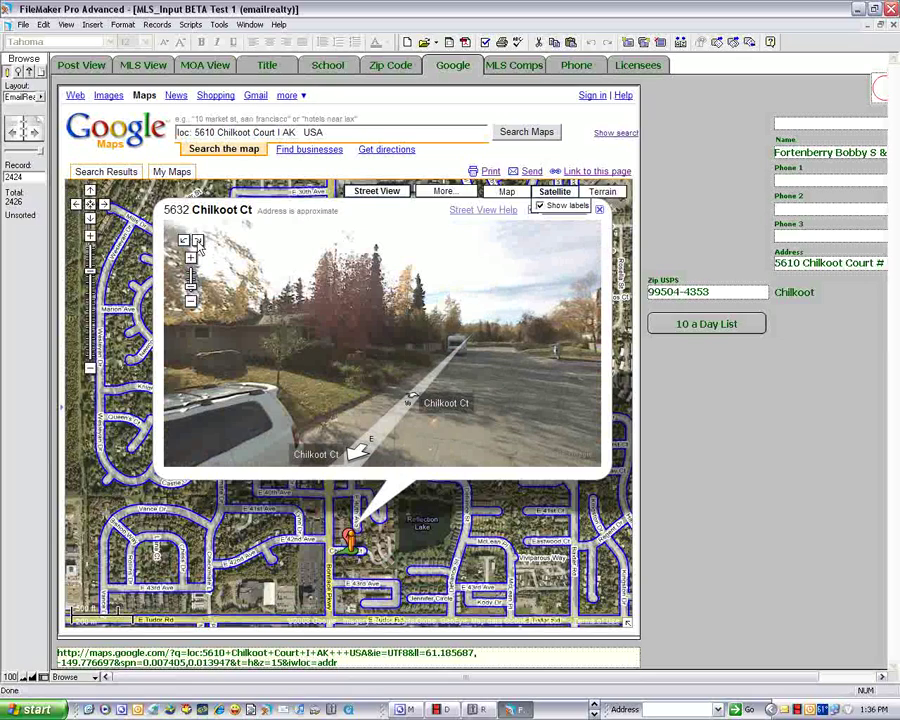
click(198, 242)
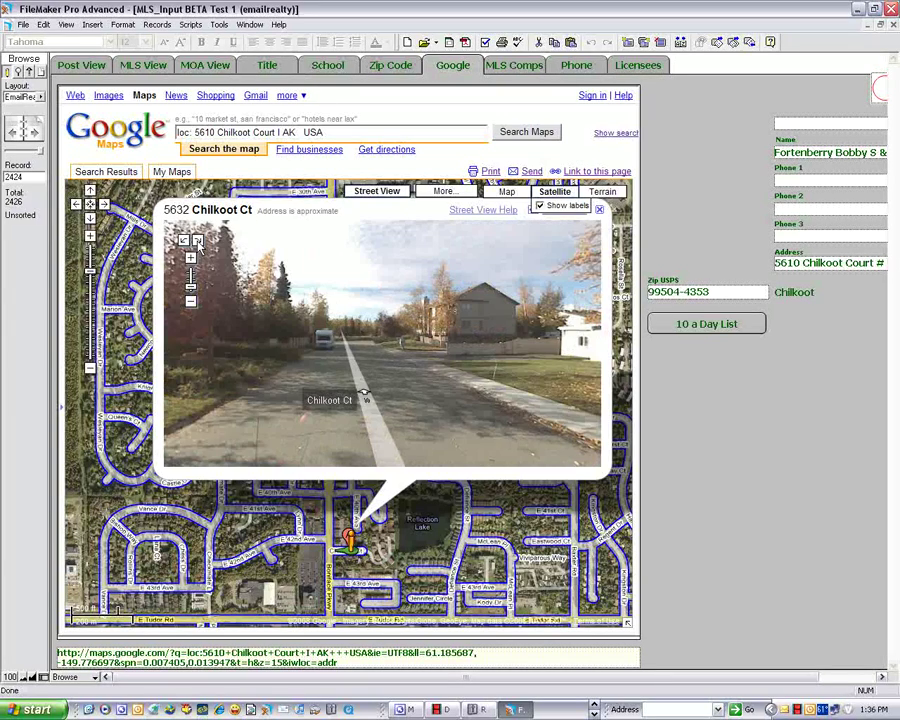
click(198, 242)
click(198, 242)
click(198, 242)
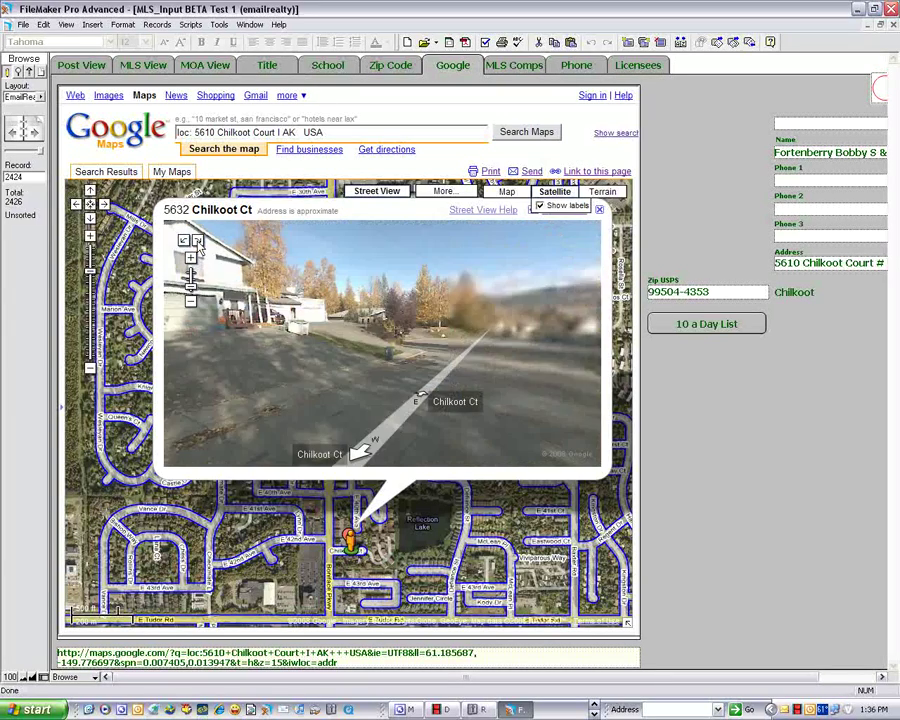
click(198, 242)
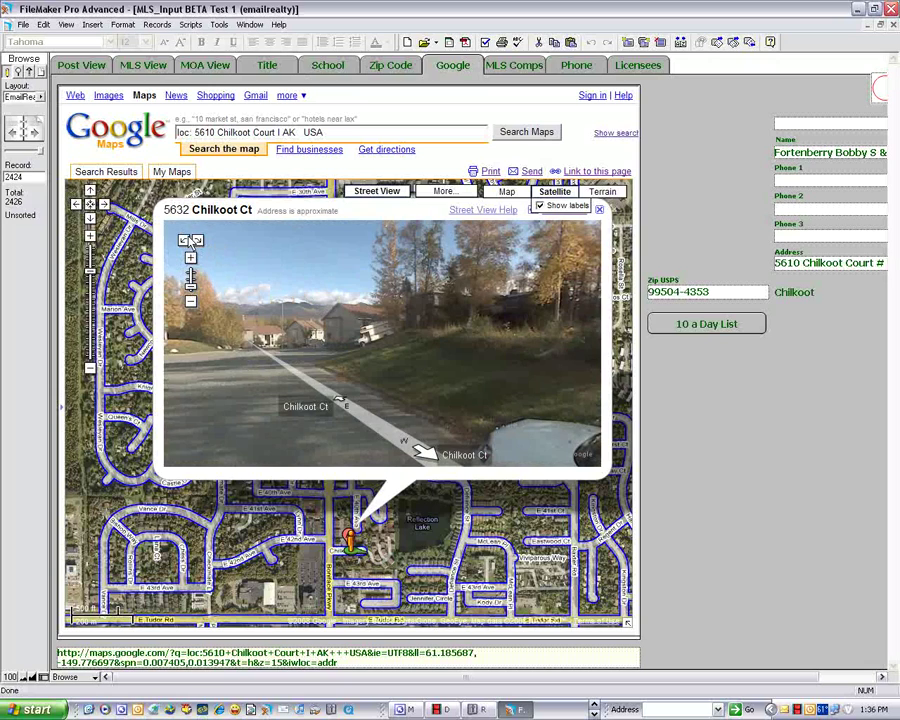
click(185, 242)
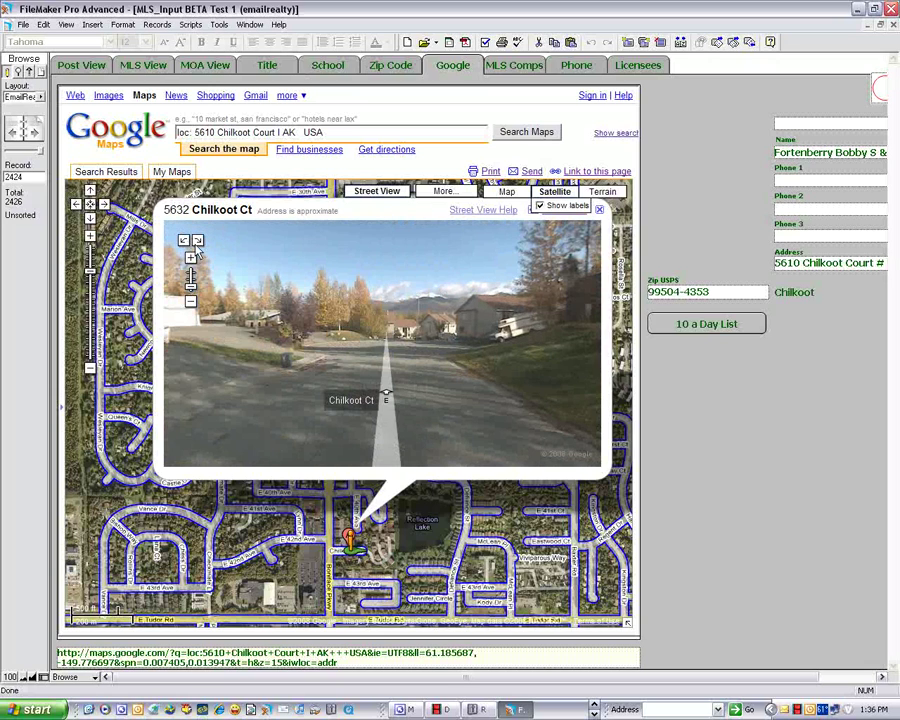
click(198, 243)
click(198, 242)
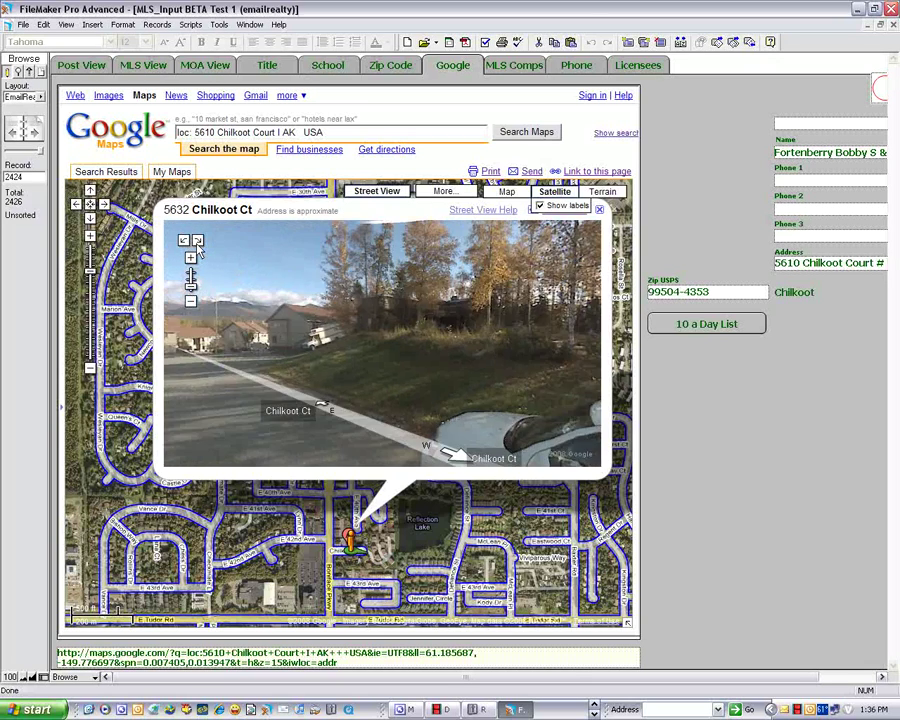
click(198, 242)
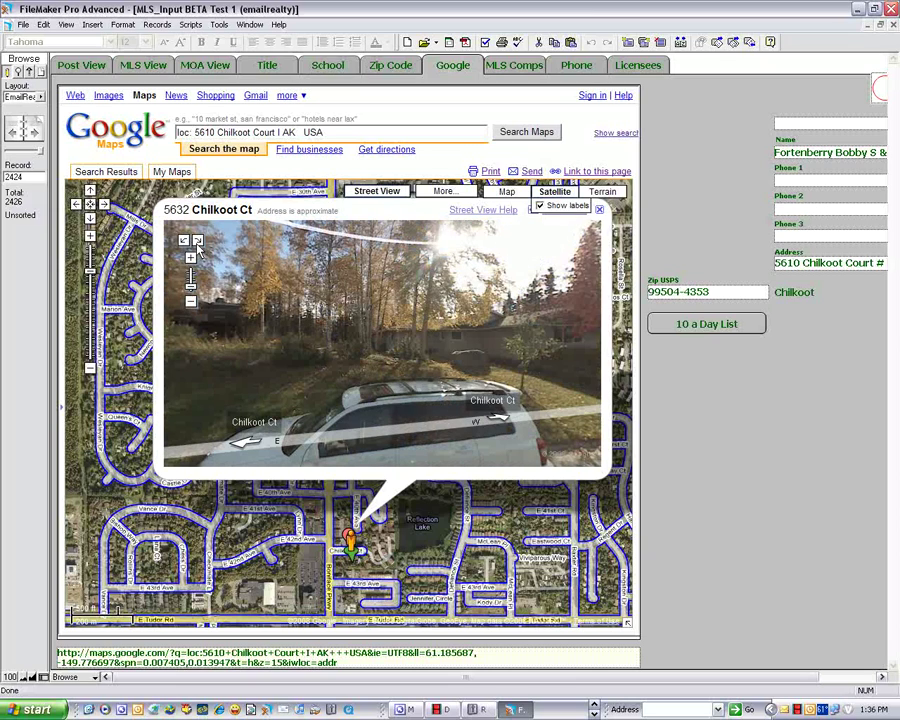
click(198, 242)
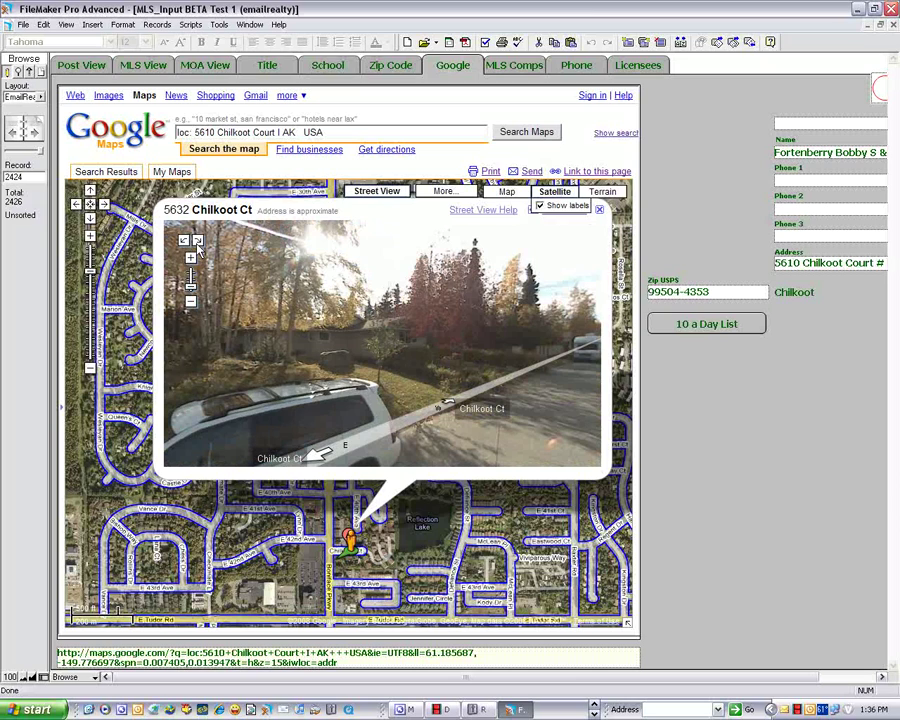
click(198, 242)
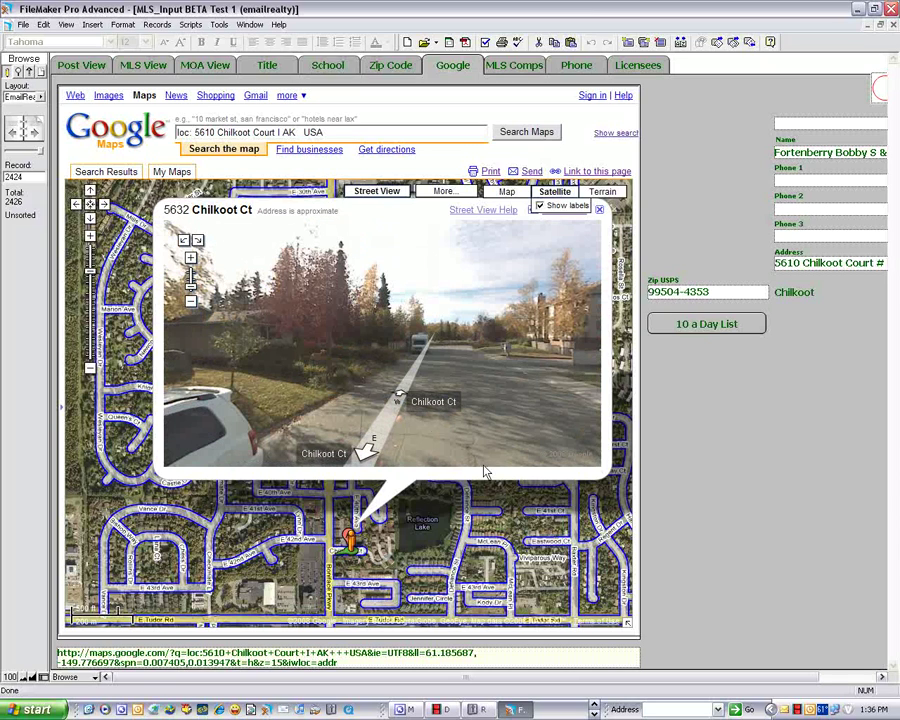
click(402, 401)
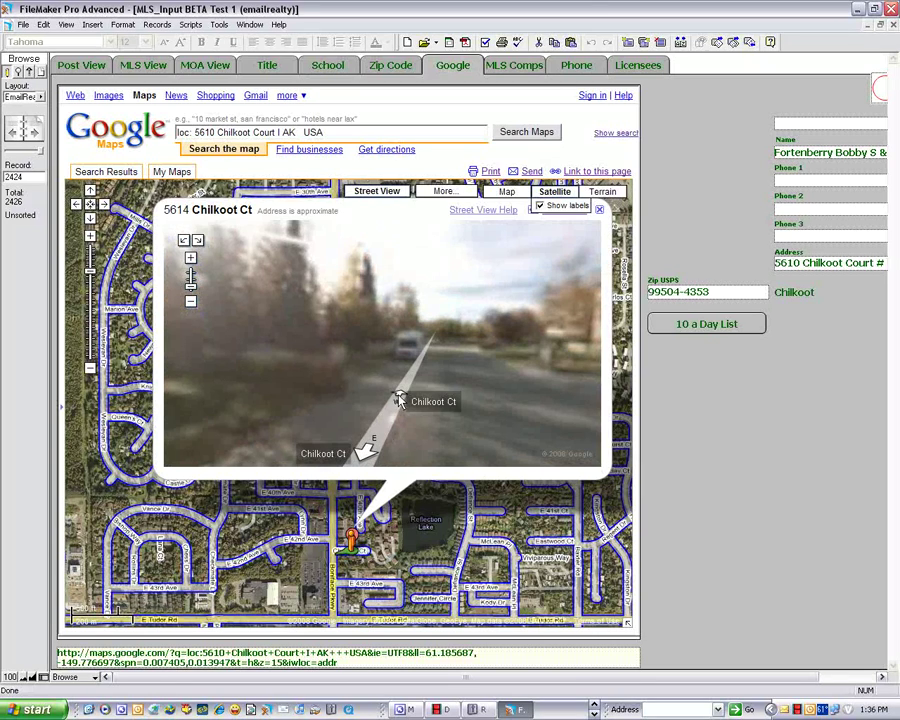
Step: Advance west in Street View along the property's street until reaching the intersection with Boniface Pkwy
click(400, 400)
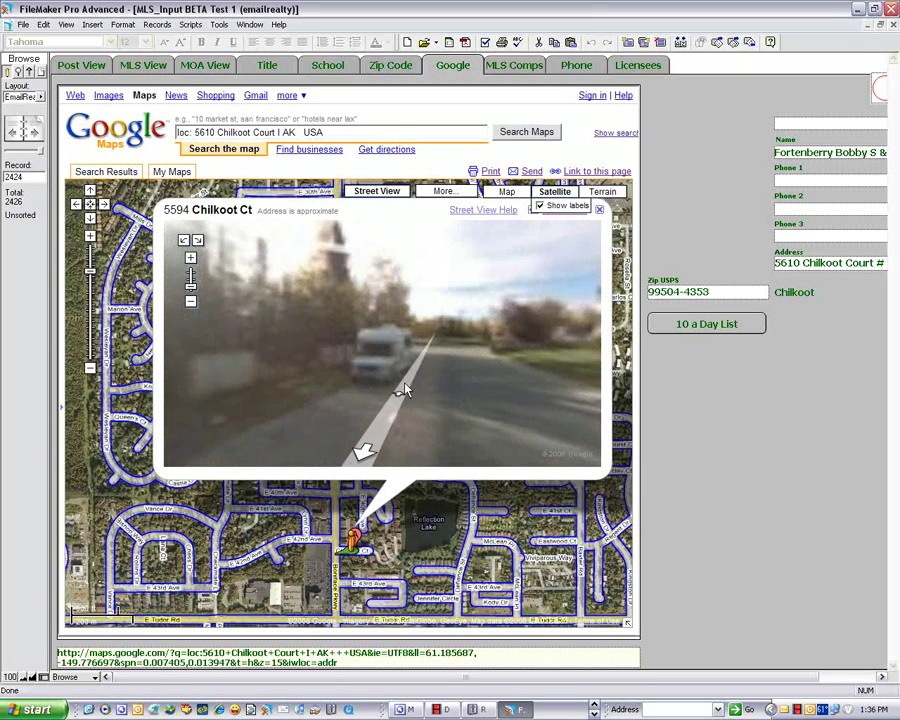
click(400, 398)
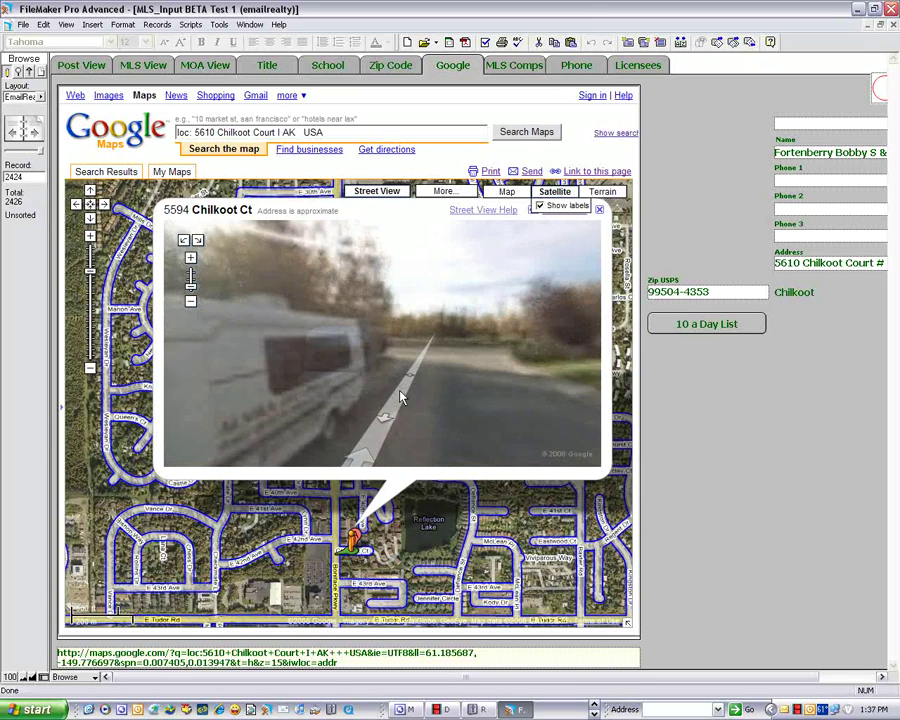
click(400, 398)
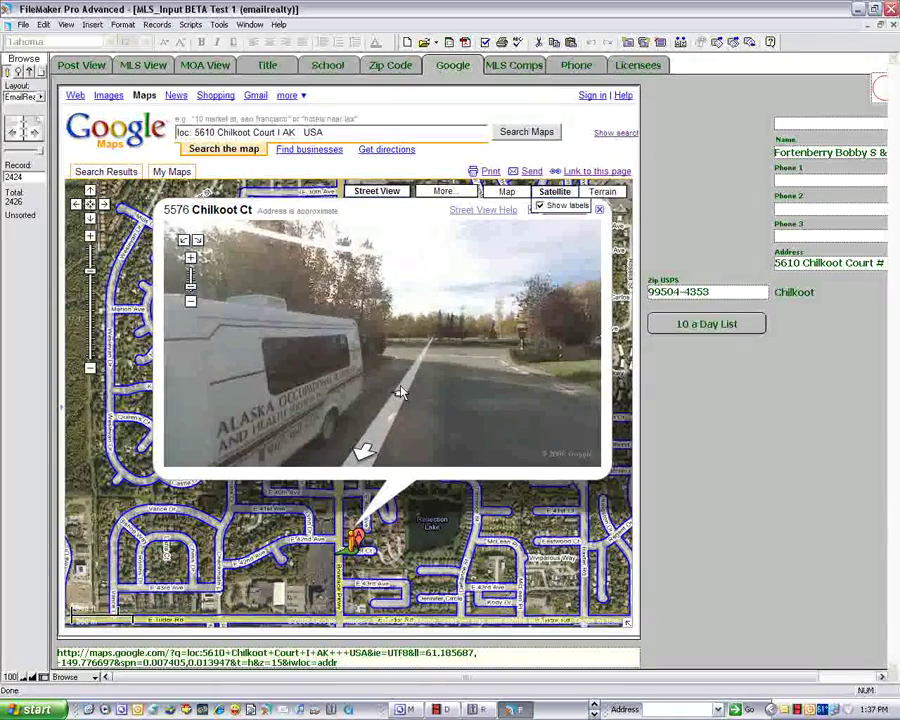
click(400, 395)
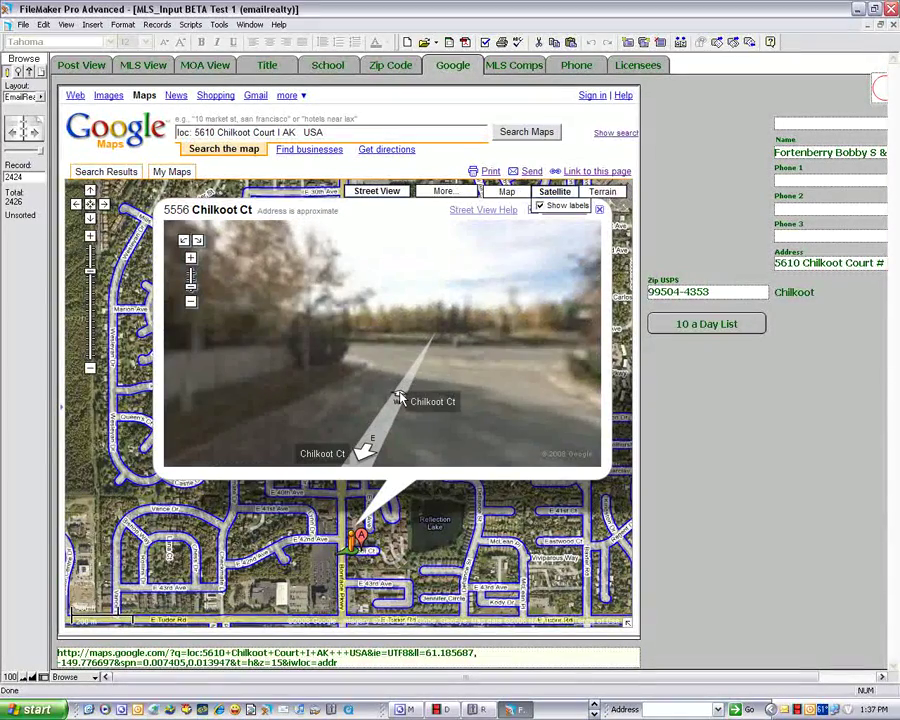
click(400, 398)
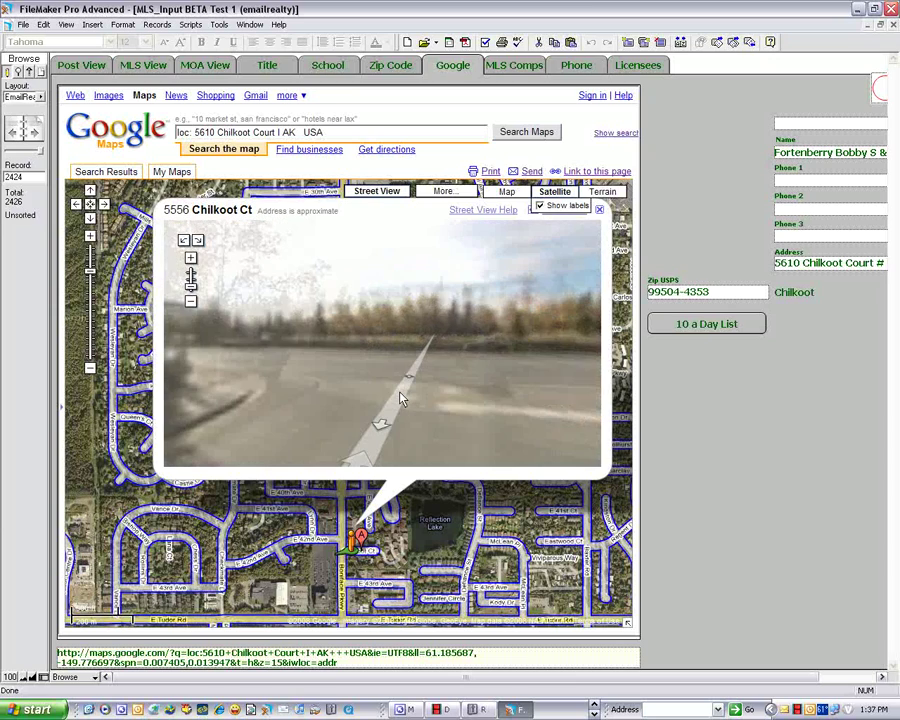
click(400, 398)
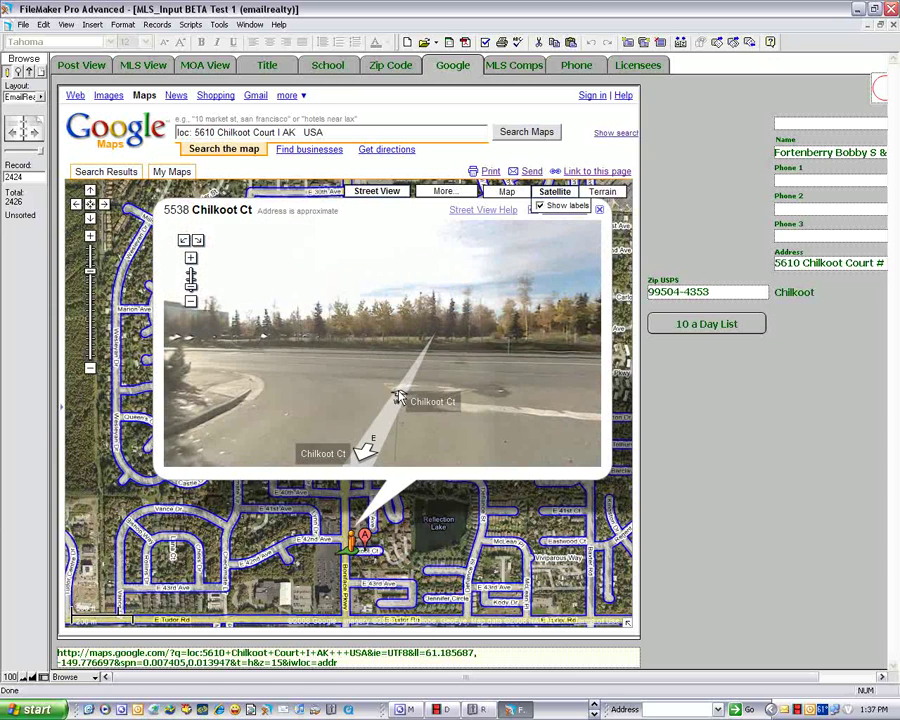
click(400, 396)
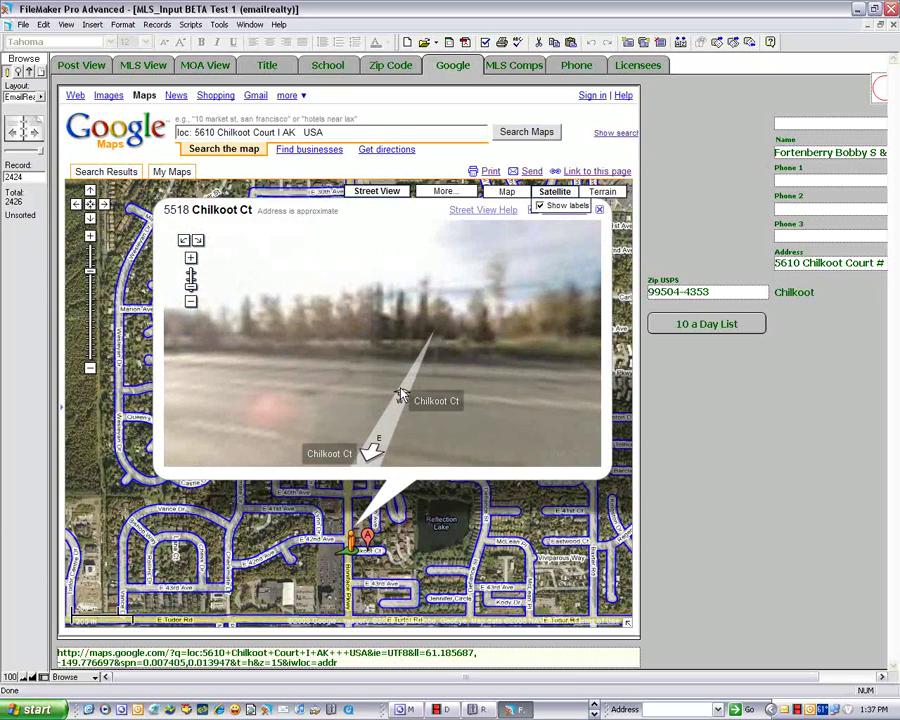
click(401, 393)
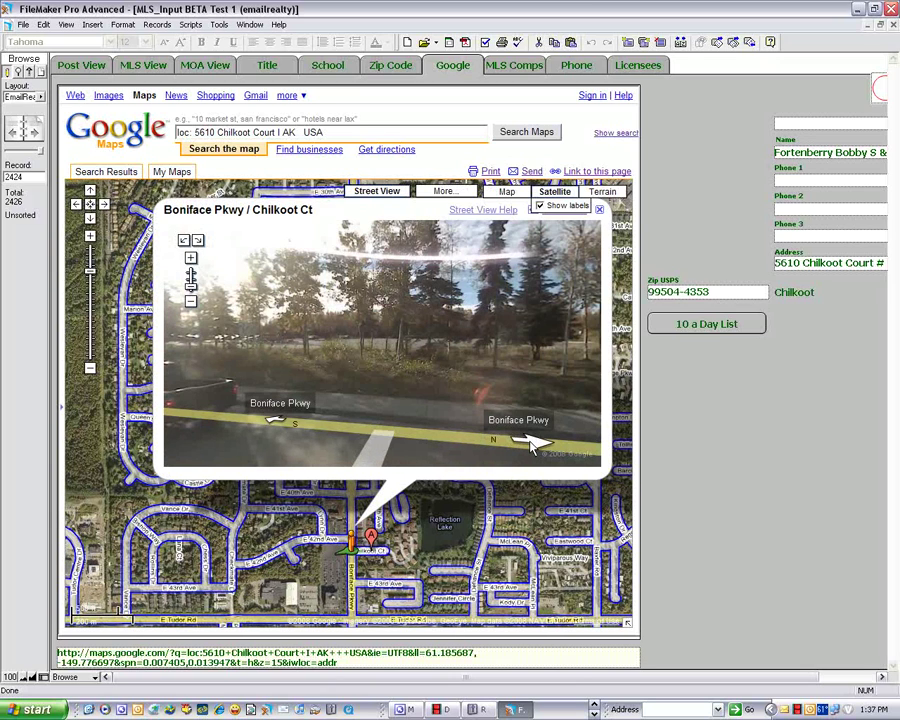
Step: Move two positions north on Boniface Pkwy in Street View and rotate the view to look north along the road
click(529, 443)
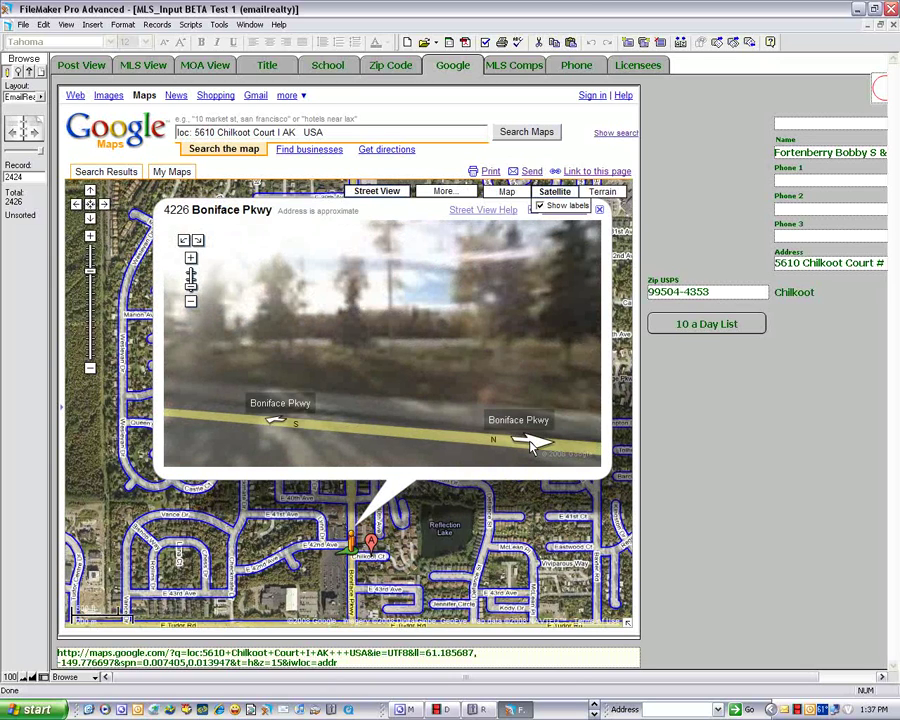
click(529, 443)
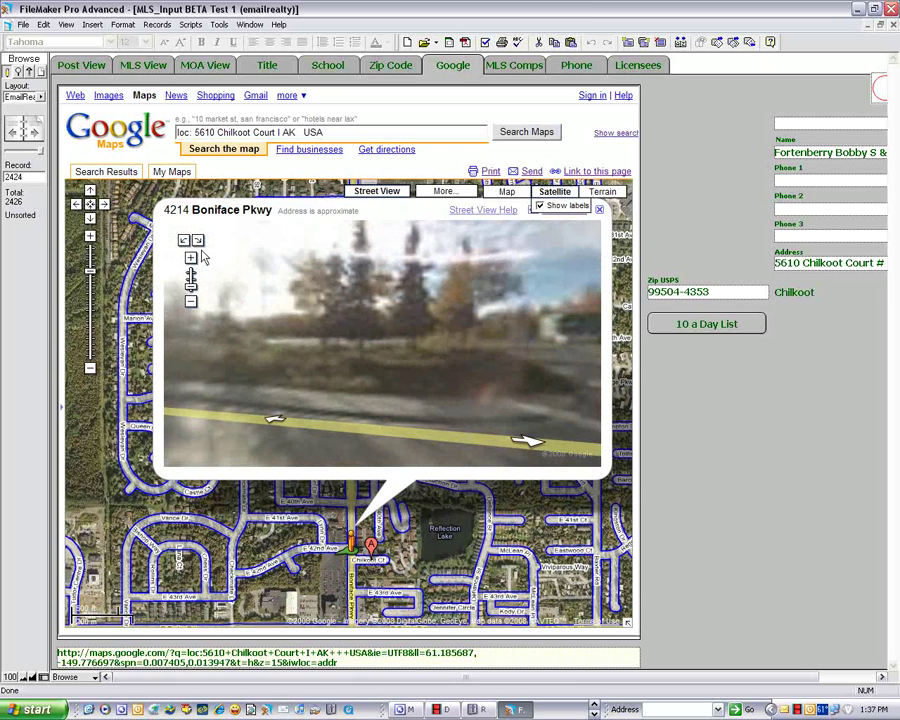
click(198, 244)
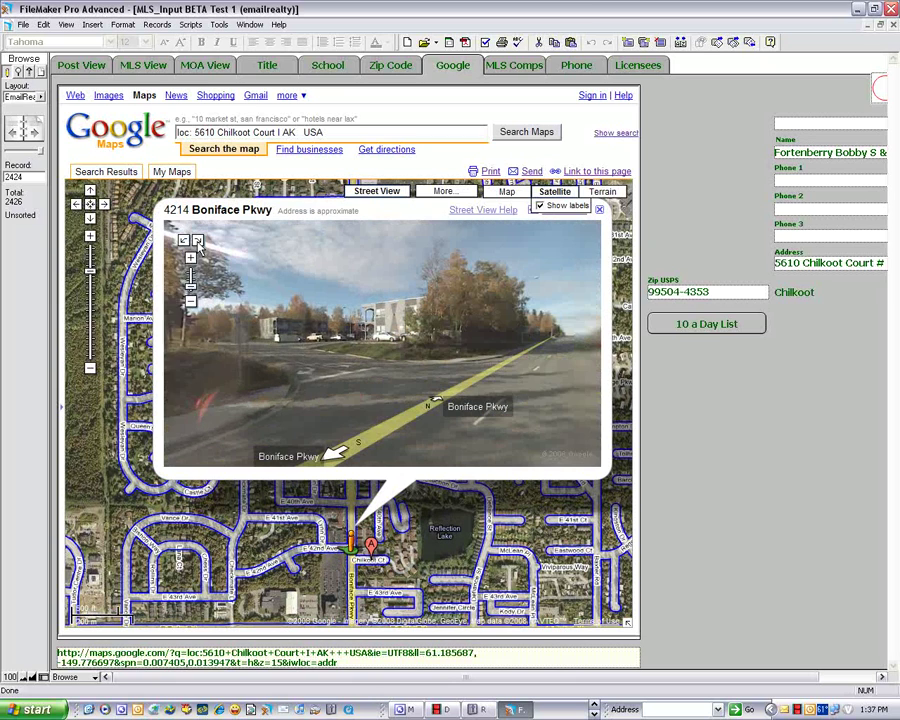
click(198, 244)
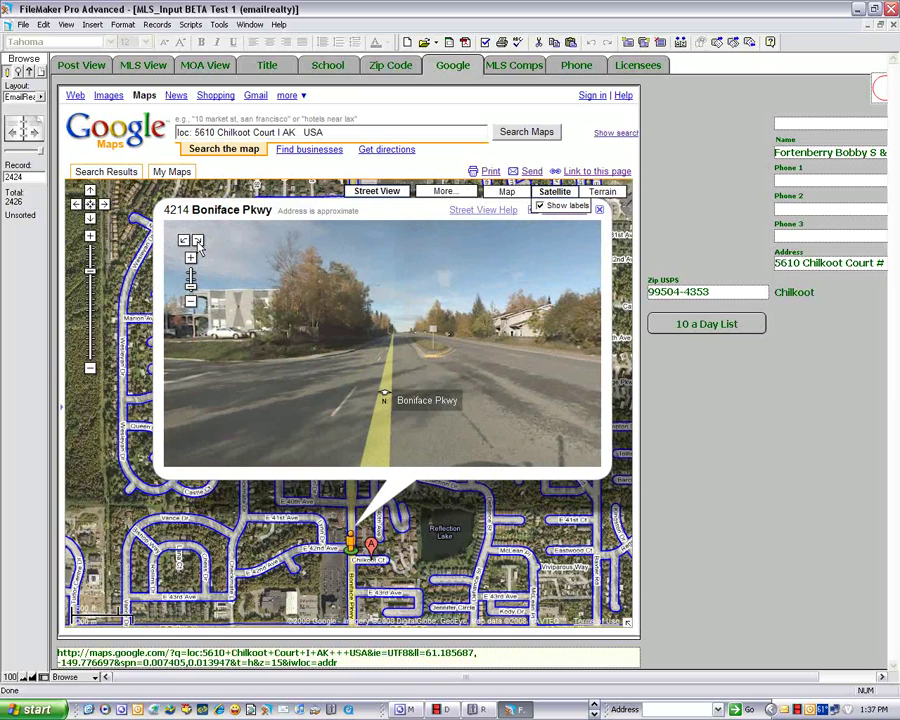
Step: Continue north along Boniface Pkwy in Street View, past the E 42nd Ave intersection, for five positions
click(381, 398)
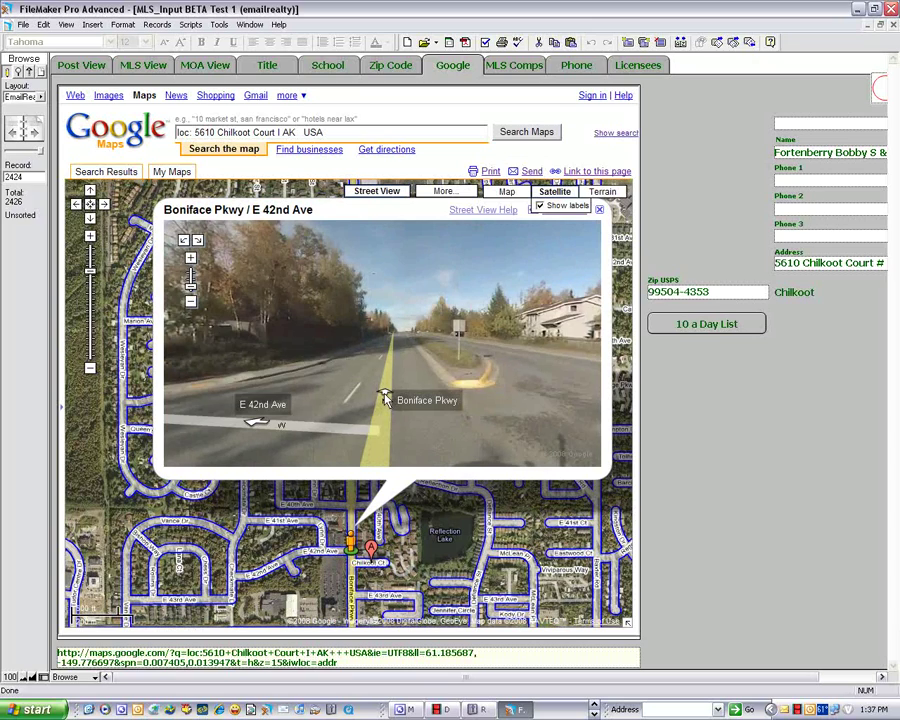
click(383, 400)
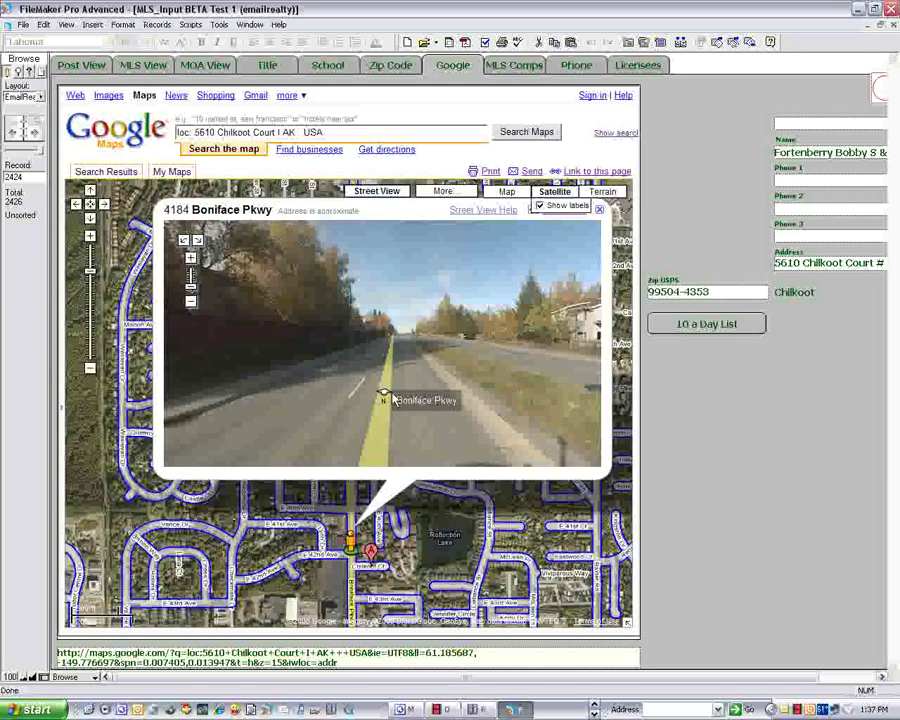
click(383, 396)
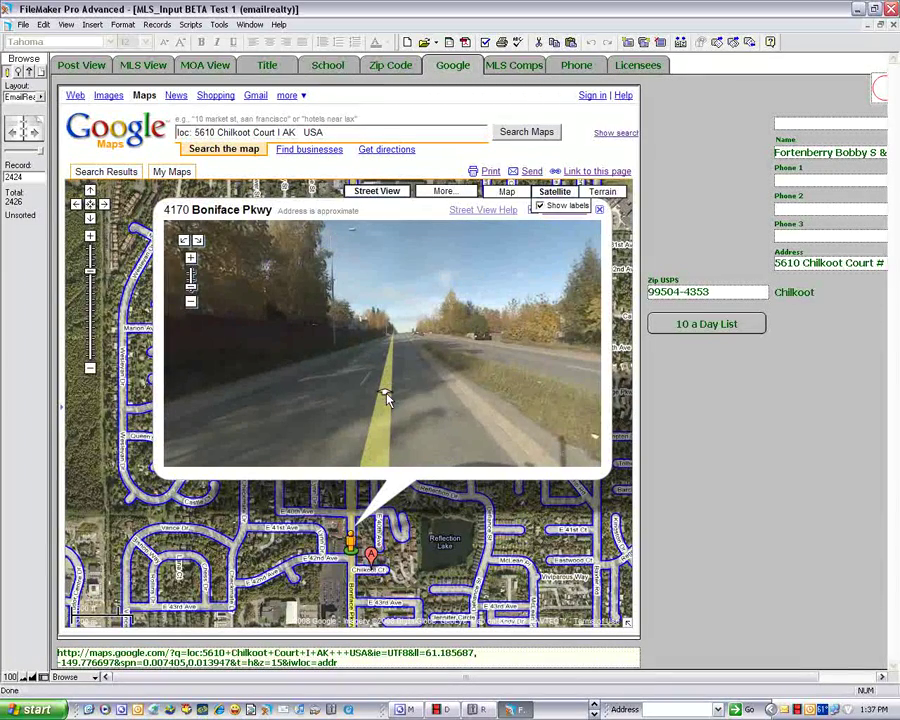
click(386, 398)
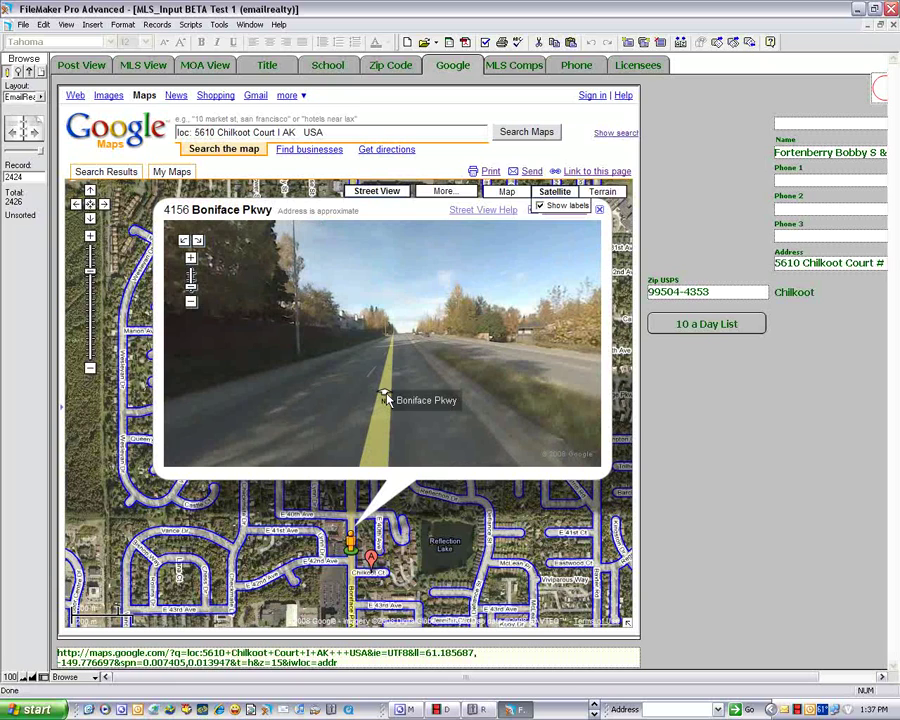
click(386, 398)
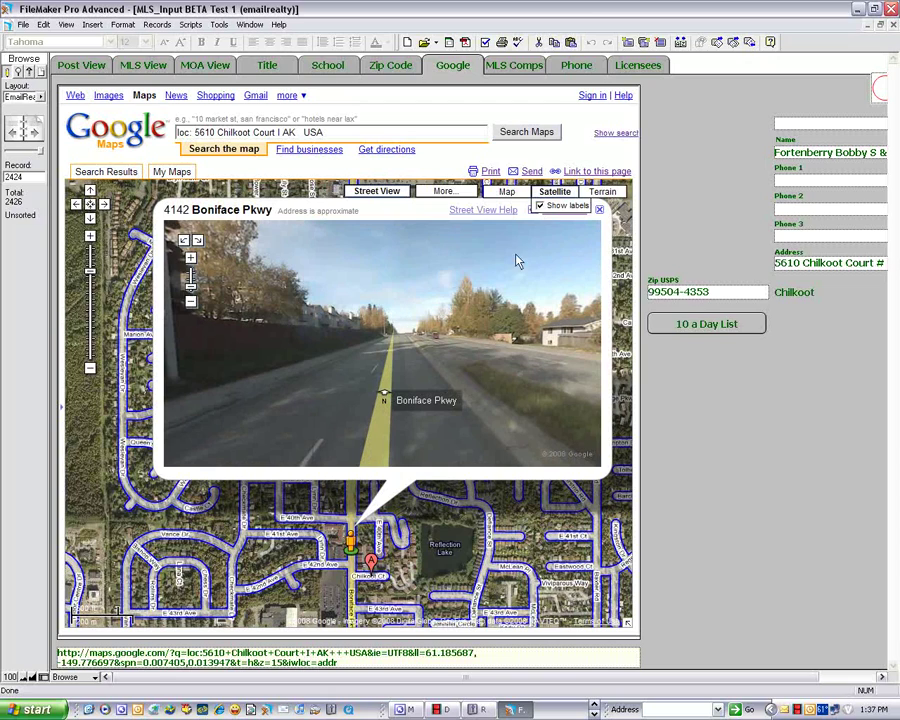
Step: Change the map to Terrain, and enlarge Street View to full screen after advancing one more position north
click(604, 193)
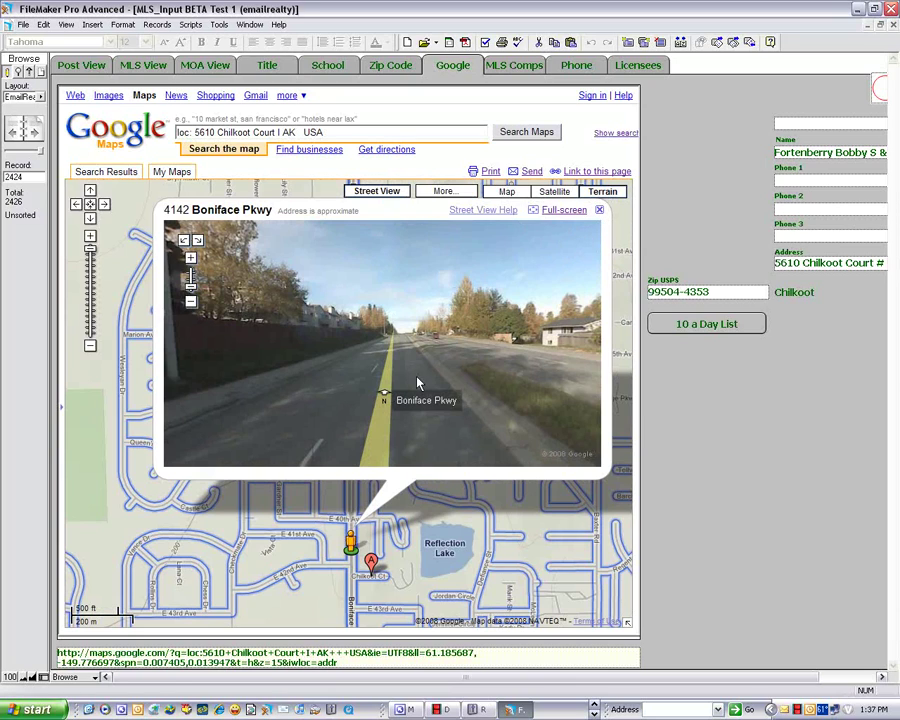
click(384, 400)
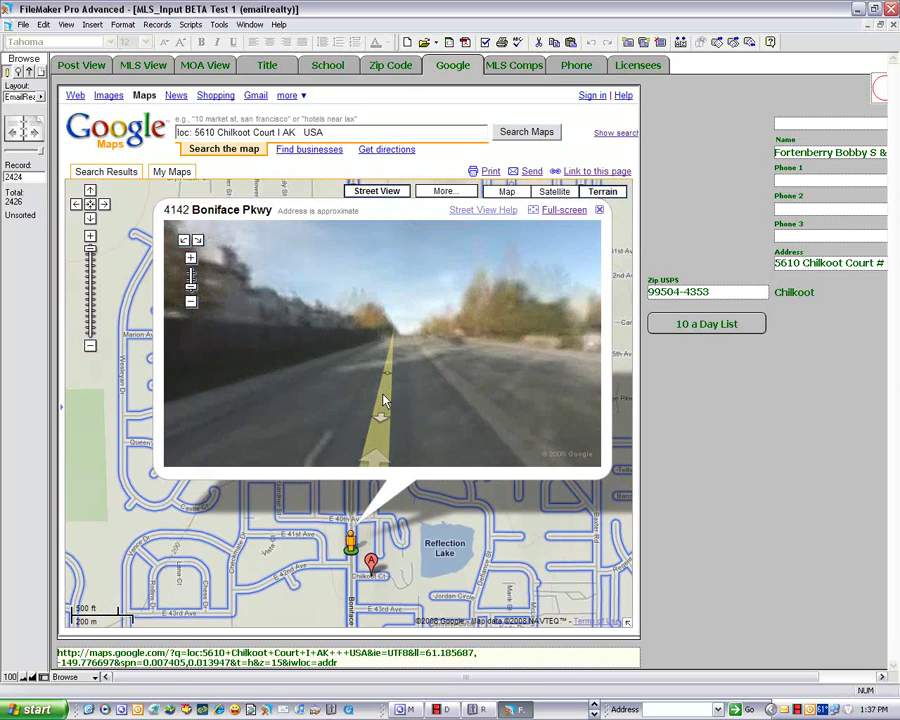
click(557, 214)
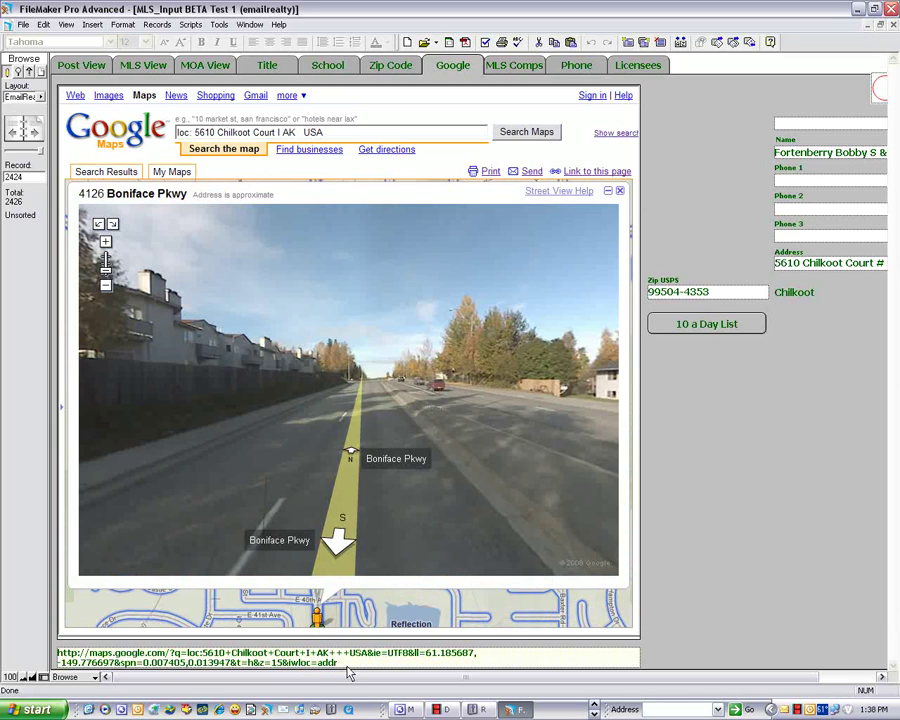
Step: Copy the complete Google Maps URL from the field below the web view
drag(344, 670, 88, 661)
right_click(95, 658)
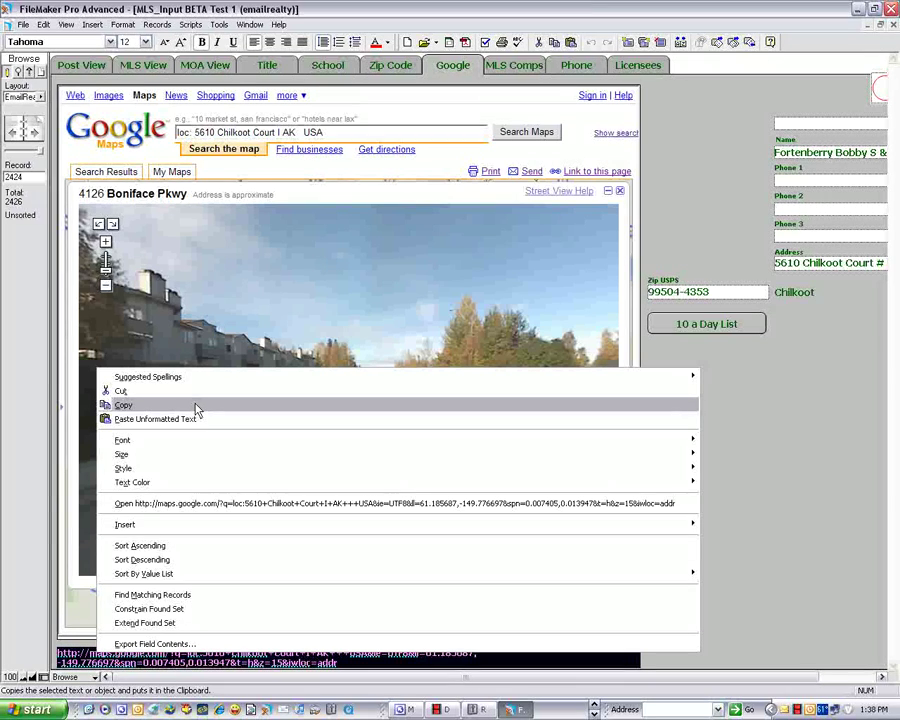
click(196, 408)
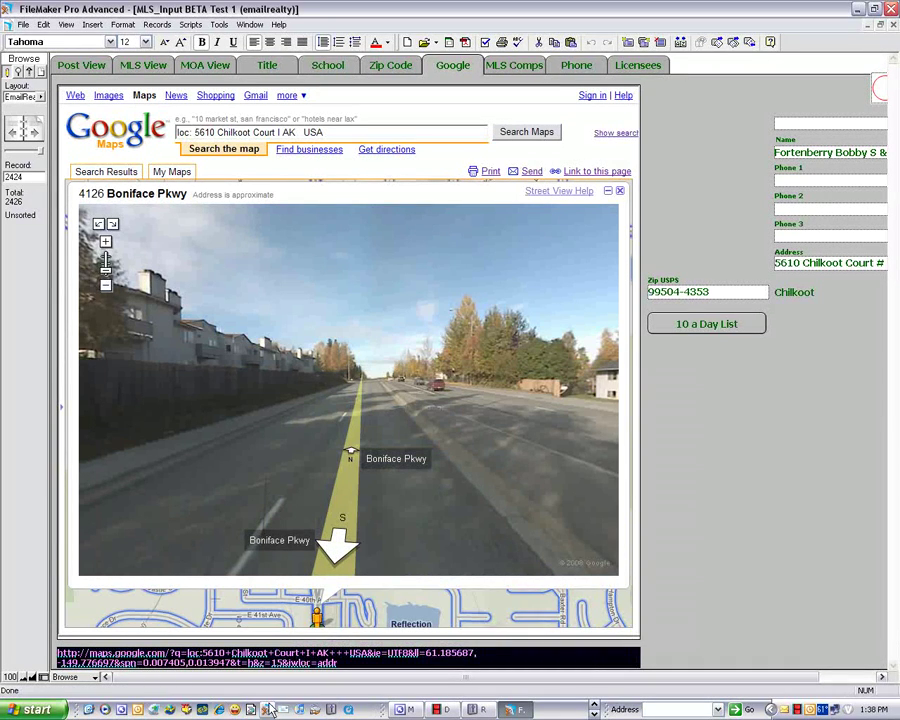
Step: Open an Internet Explorer window and load the copied Google Maps URL in it
click(222, 707)
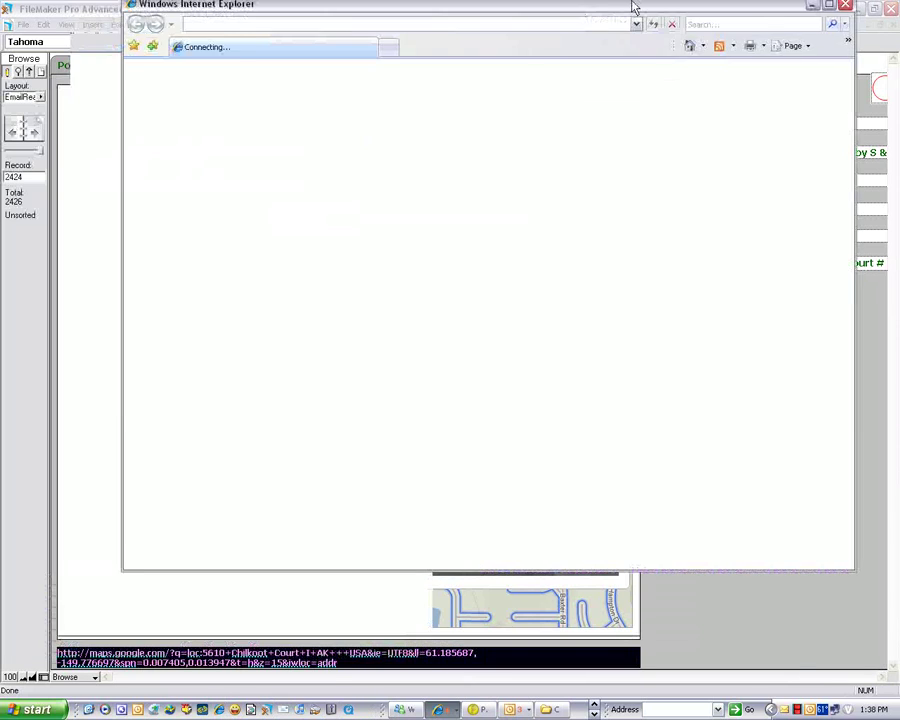
drag(635, 6, 638, 40)
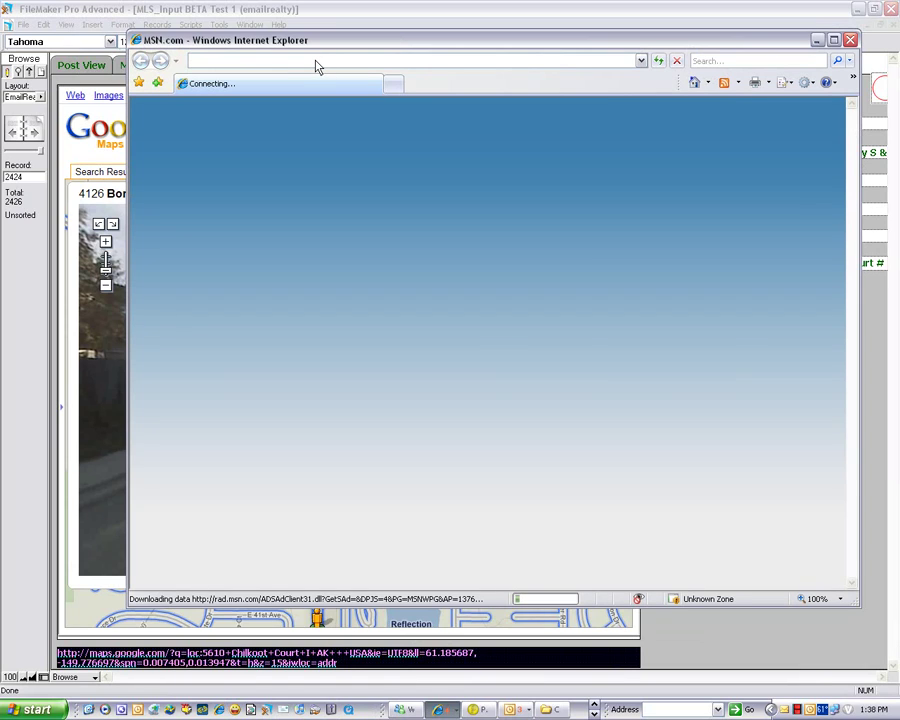
click(316, 66)
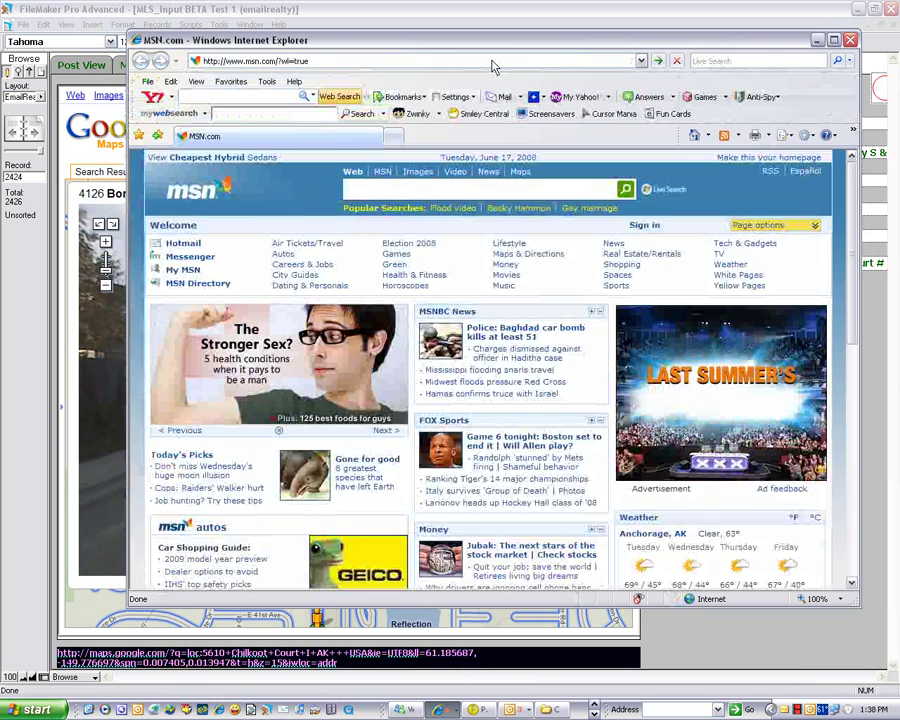
click(492, 66)
key(ctrl+v)
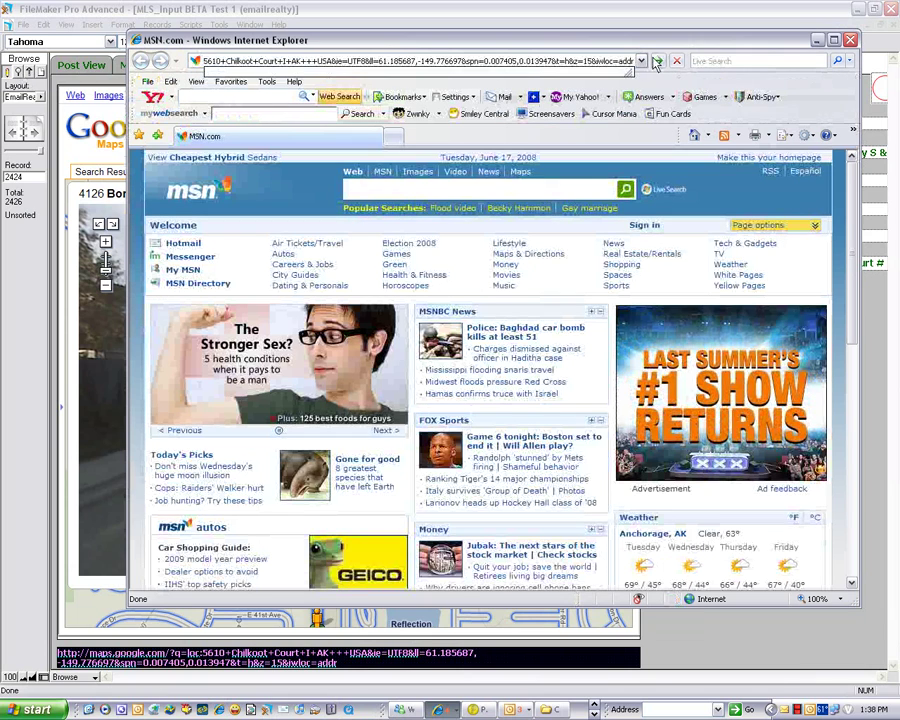
click(657, 62)
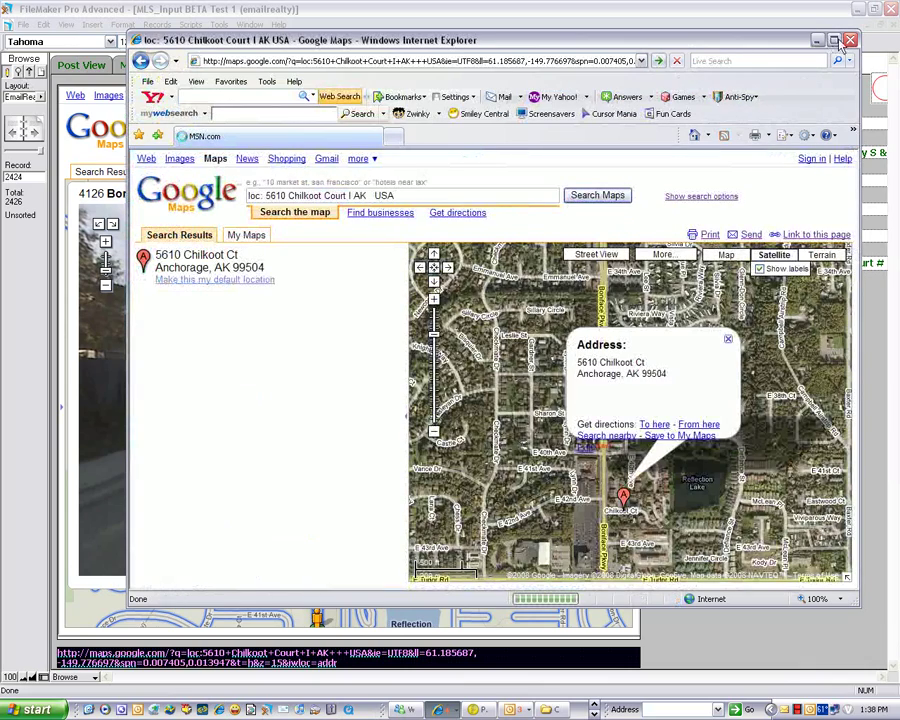
Step: Maximize the browser window, and show the map with Street View coverage on and the search results list hidden
click(834, 41)
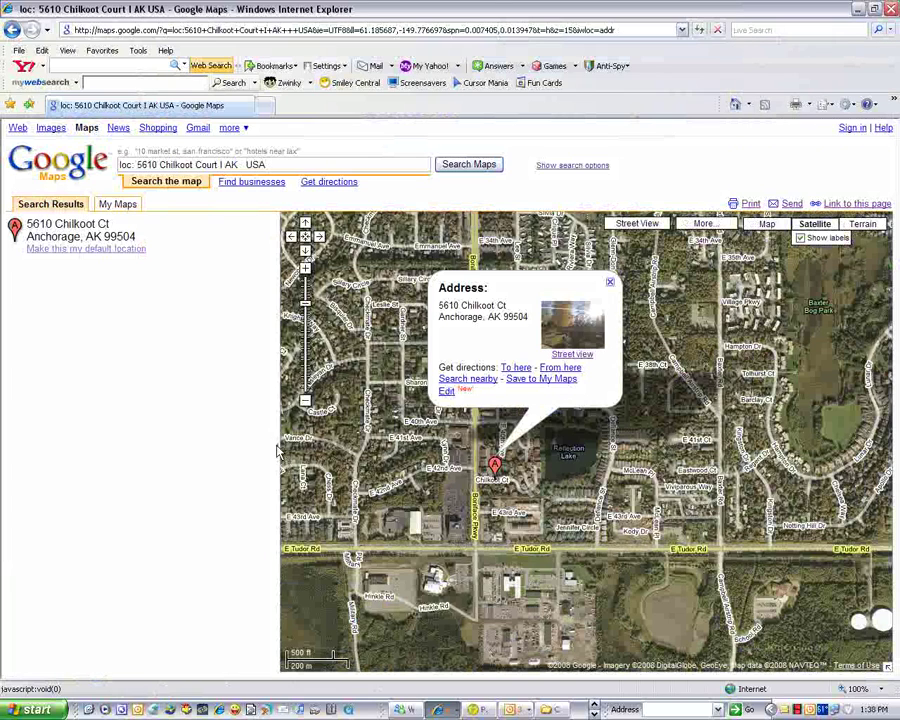
click(279, 451)
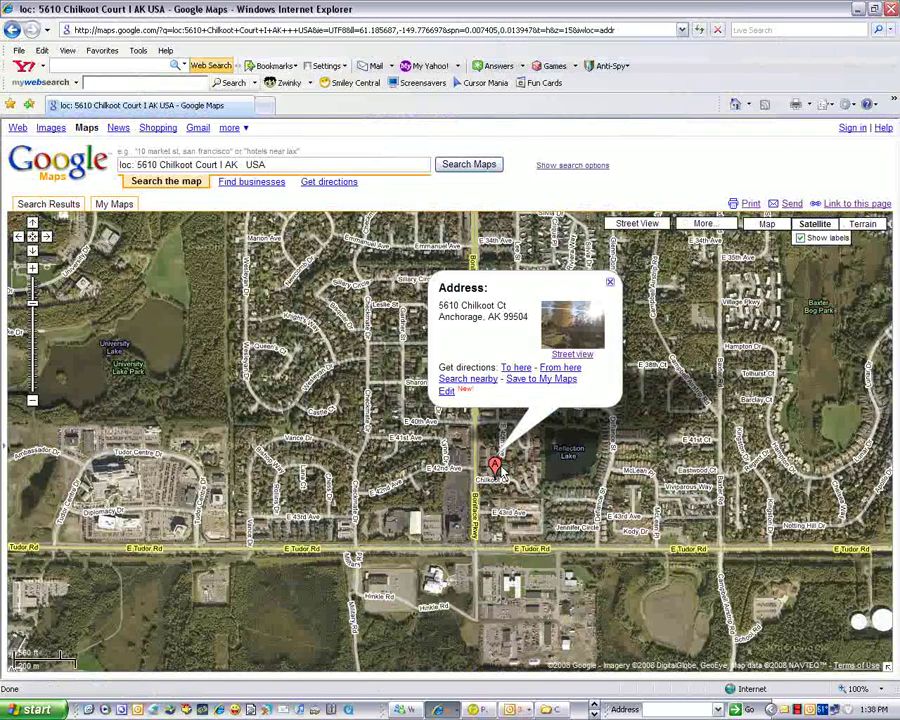
click(651, 224)
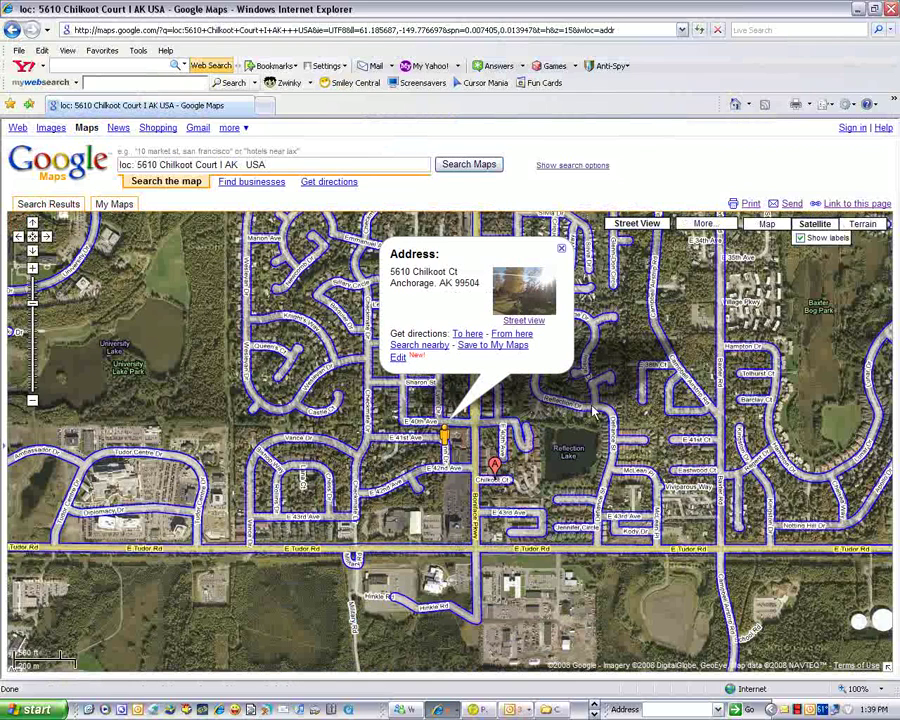
Step: View the Street View coverage of the wider area around the property, and switch back to FileMaker Pro
click(596, 461)
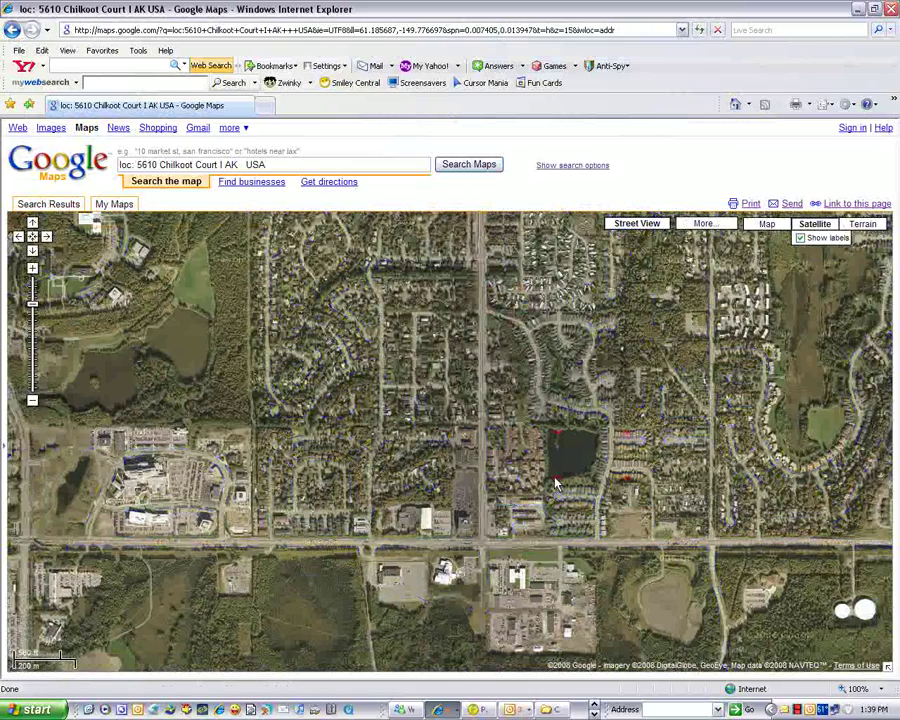
scroll(557, 484, down, 2)
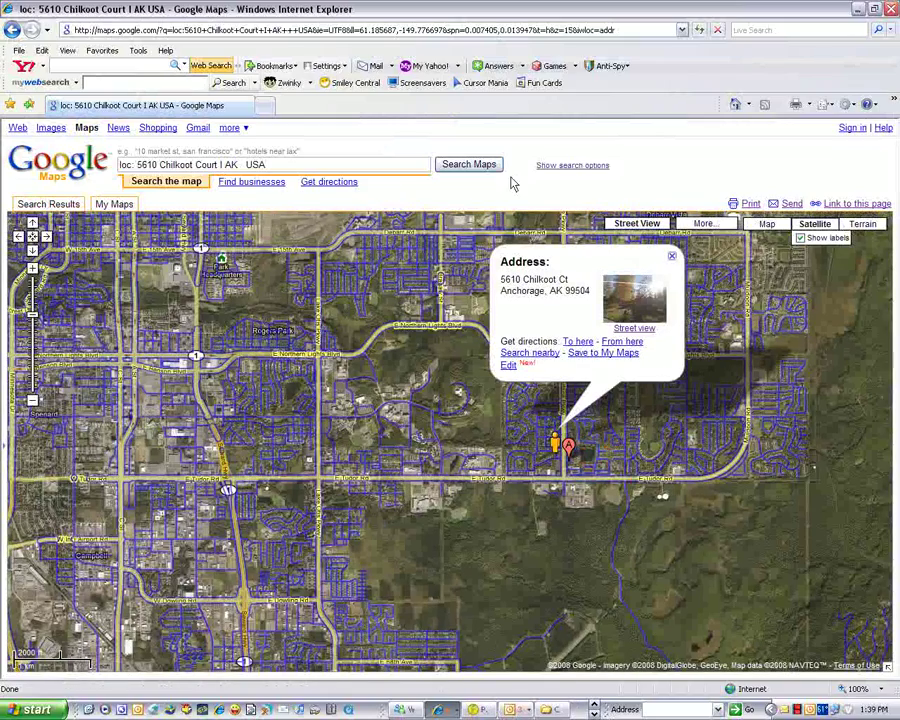
key(alt+Tab)
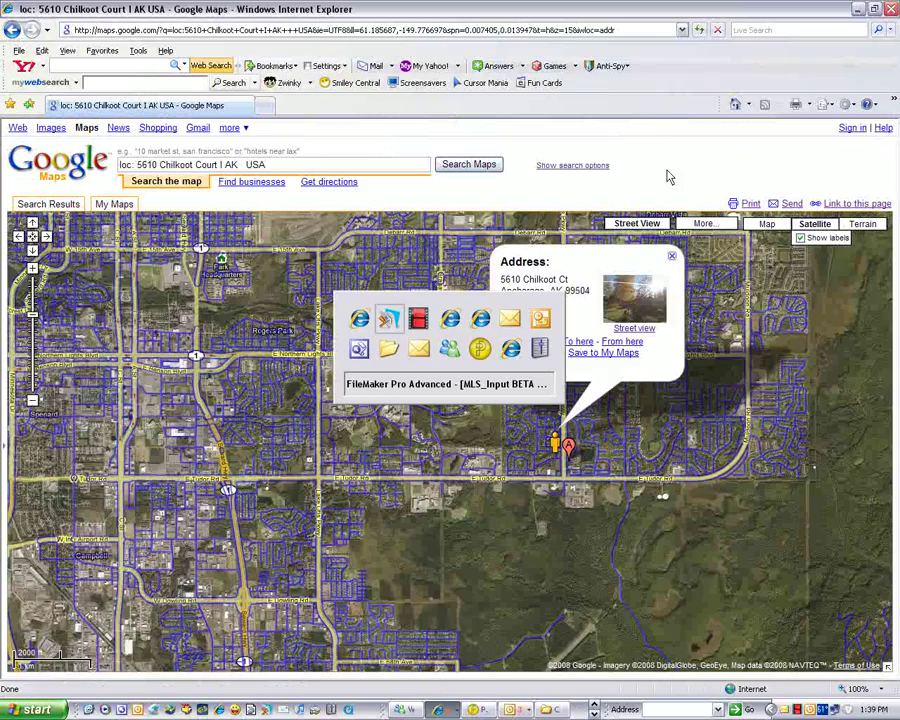